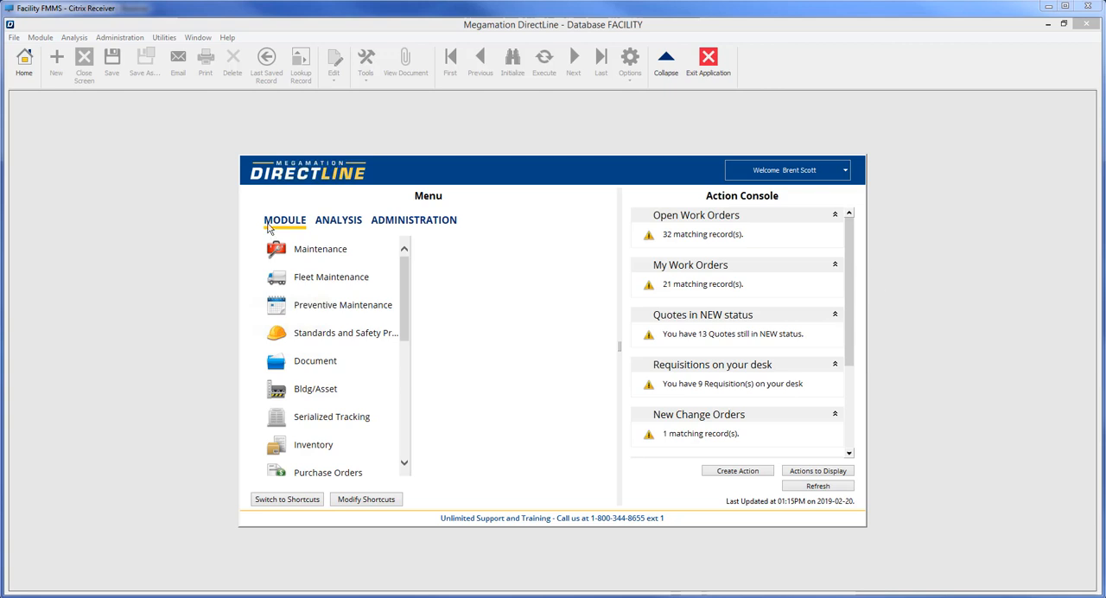
Step: Open Work Planning from the Maintenance module and bring up the work order search
click(297, 252)
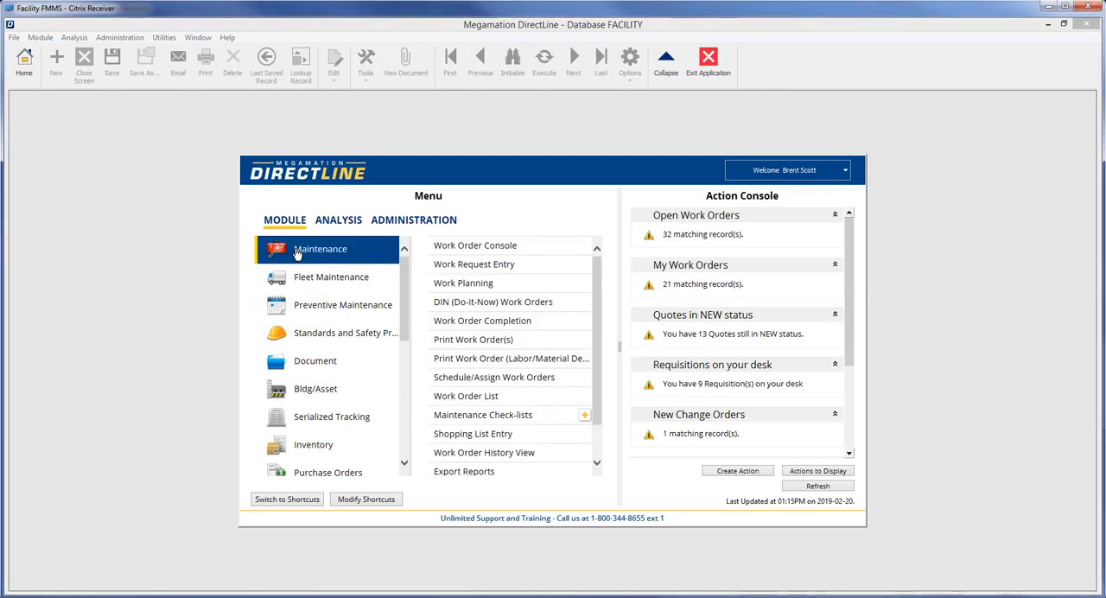
click(466, 292)
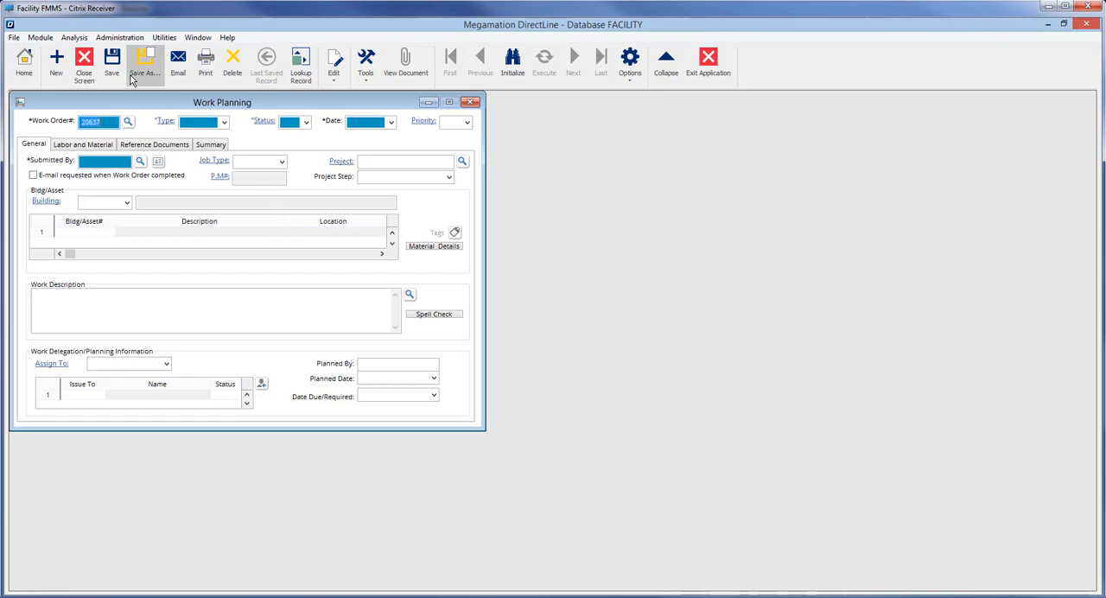
click(128, 123)
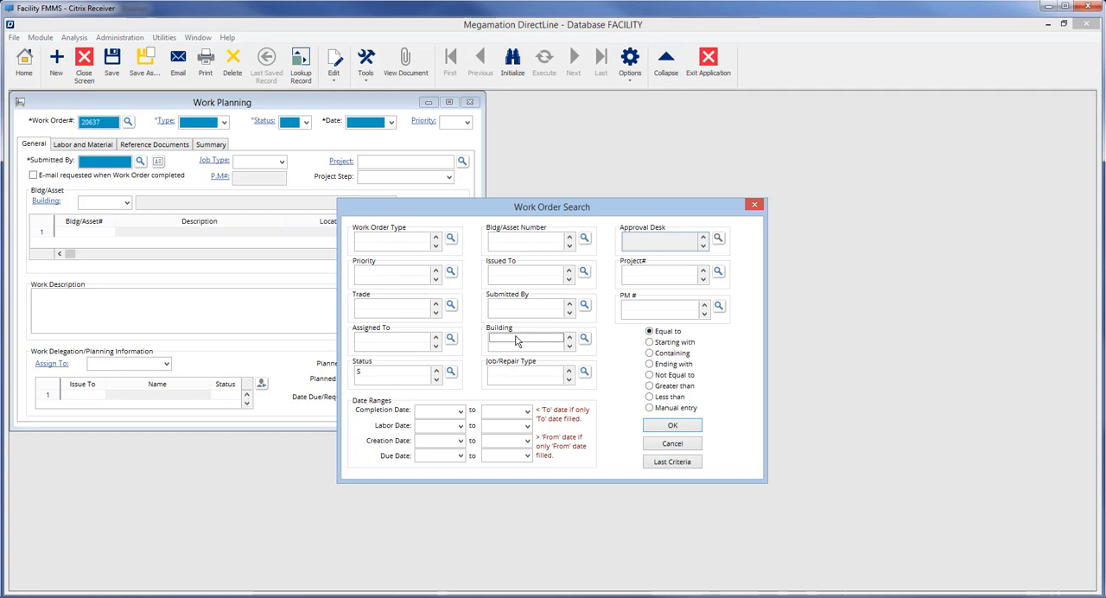
Step: Search for work orders with status S whose building contains 001, and load the matching preventive maintenance work order
click(517, 341)
text(001)
click(669, 343)
click(662, 355)
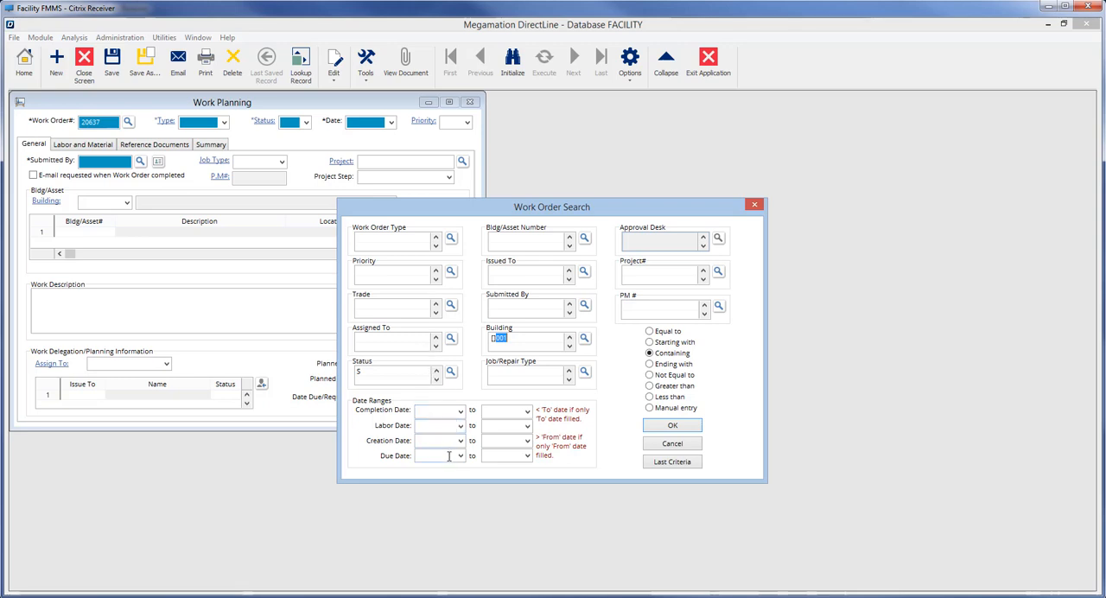
click(656, 427)
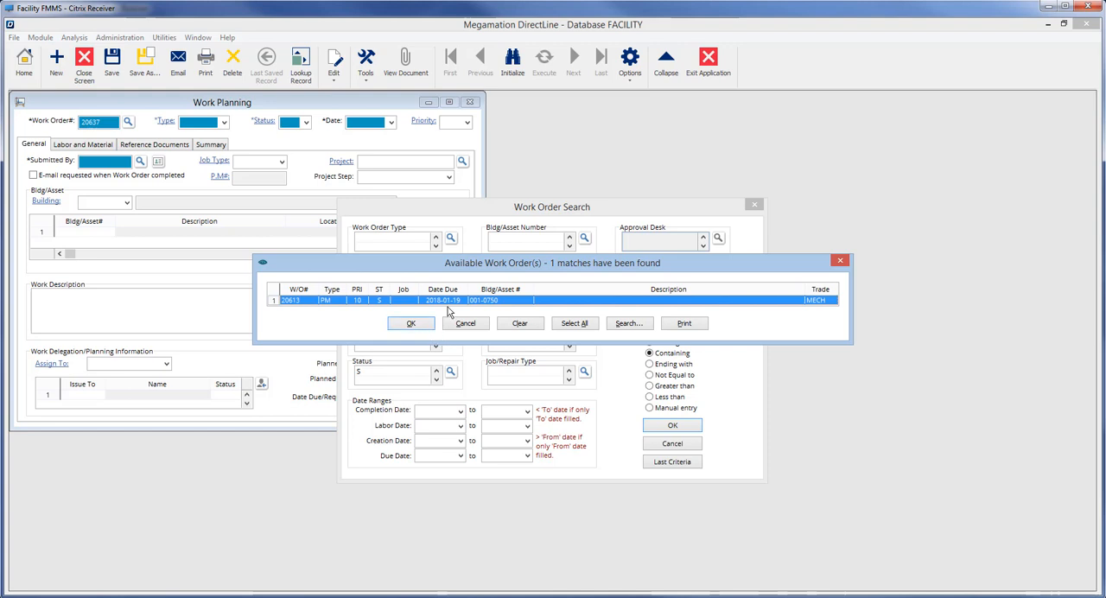
click(418, 325)
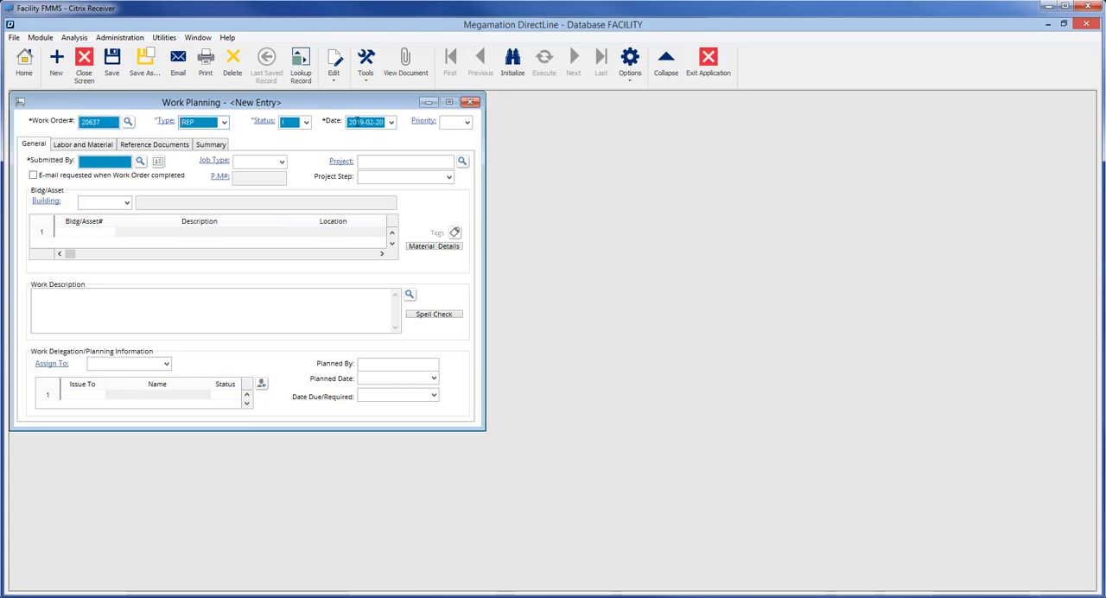
Step: Set the new work order's type to REP (Repair) and choose the submitting employee from the employee list
click(224, 123)
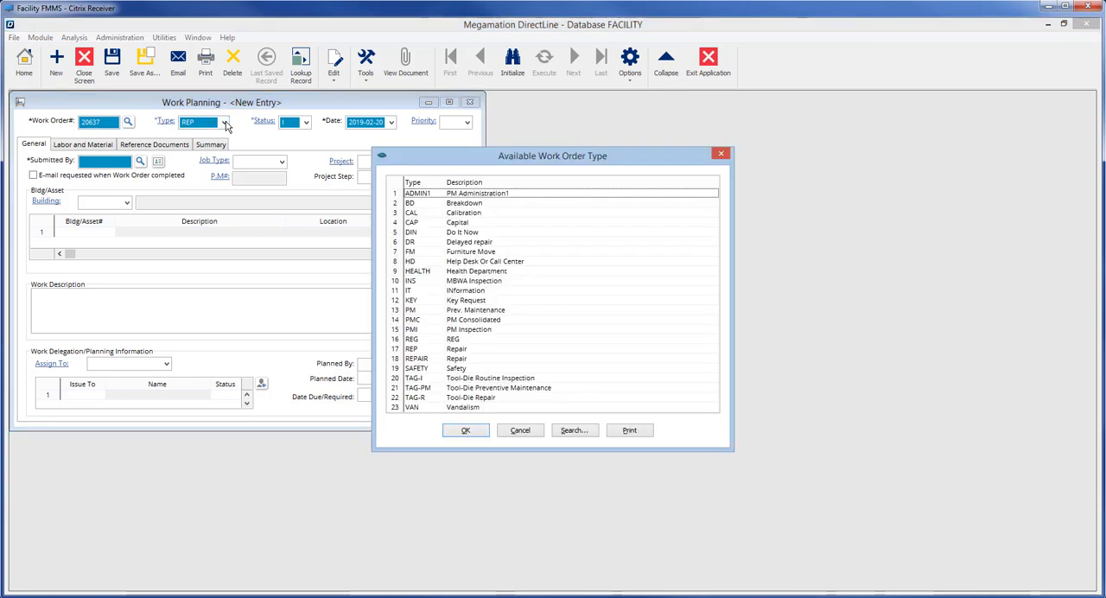
click(427, 350)
click(466, 430)
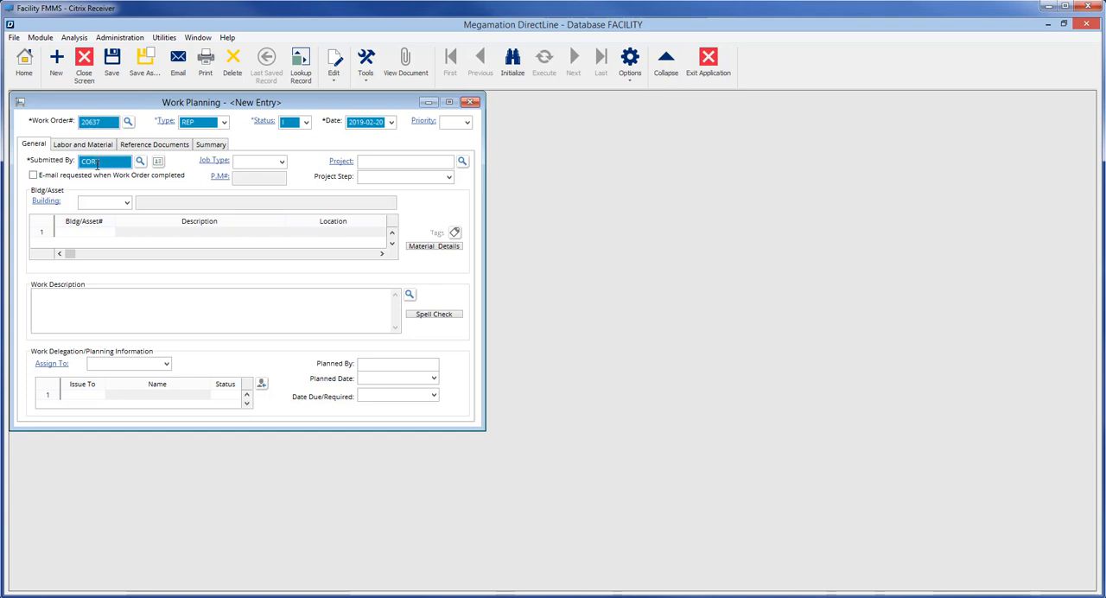
click(140, 162)
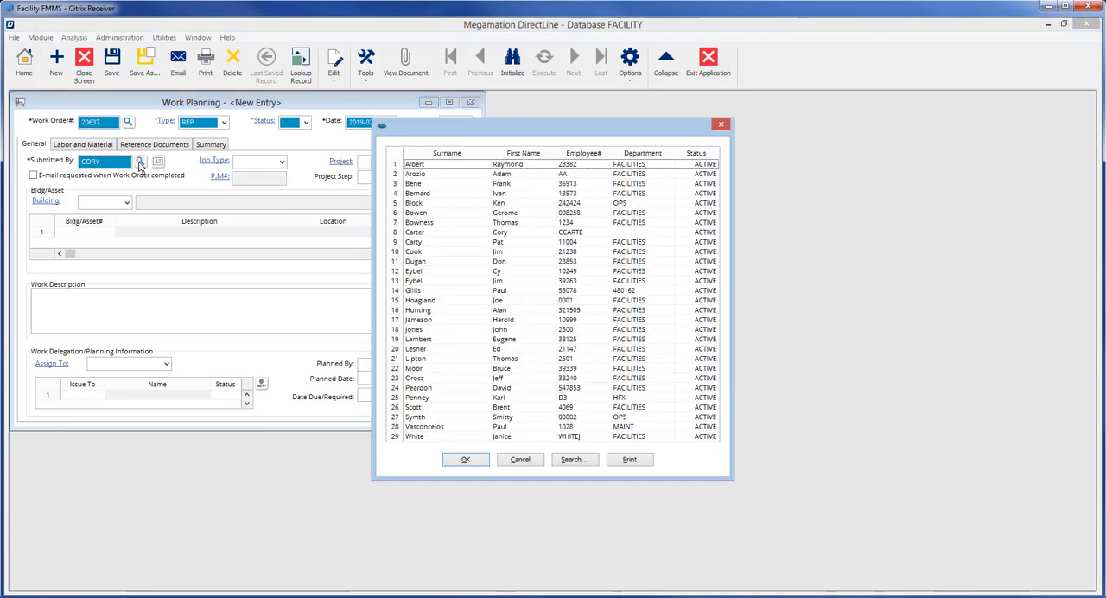
click(508, 237)
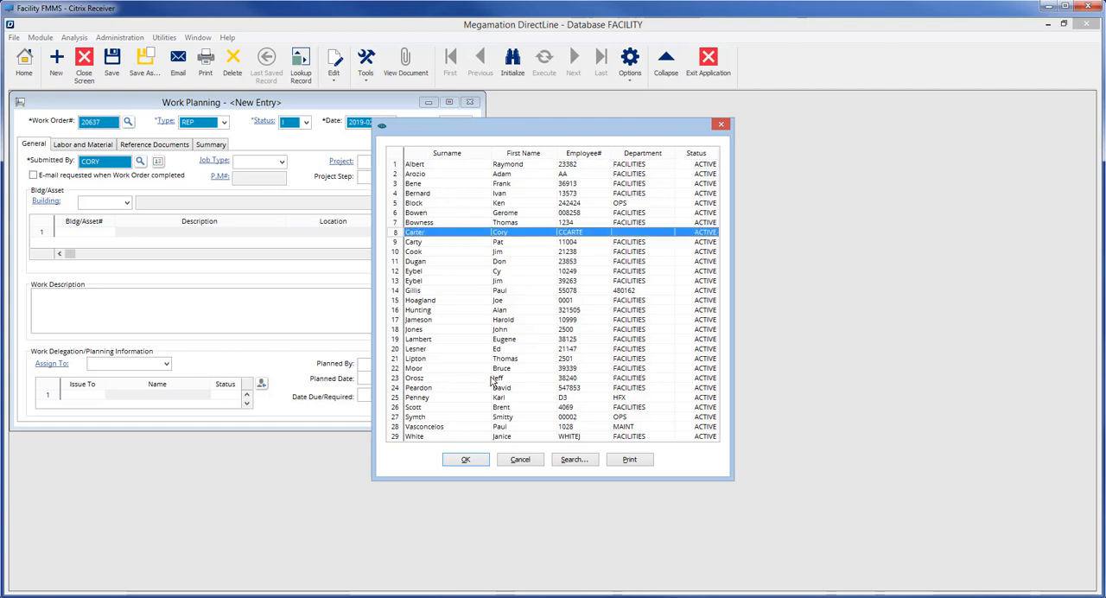
click(478, 460)
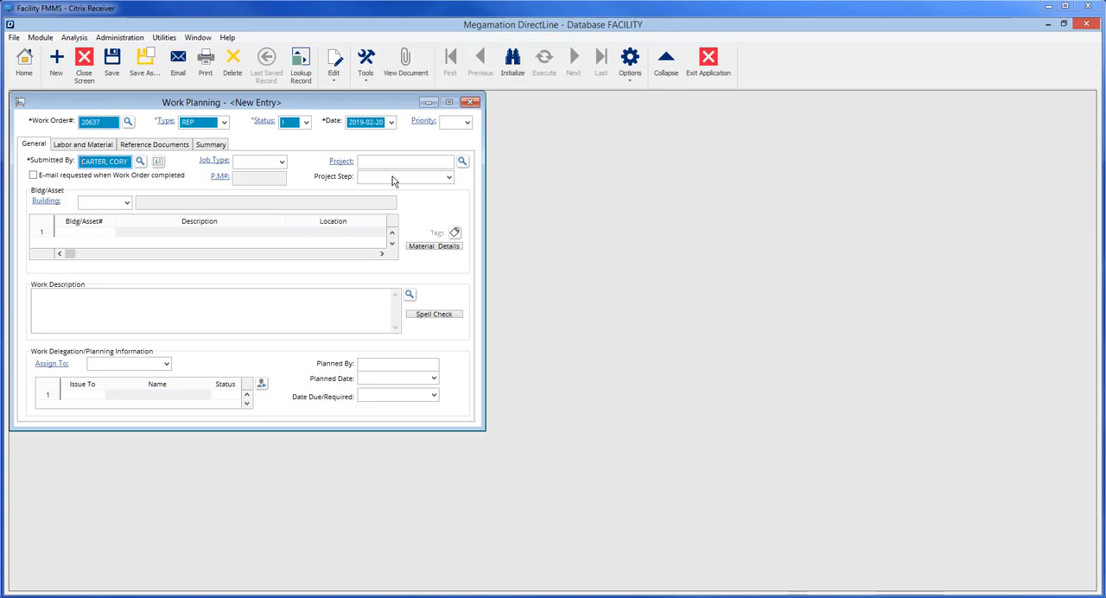
Step: Set the work order's building to 001-0100 (Math Building) and its job type to ELEC (Electrical)
click(89, 203)
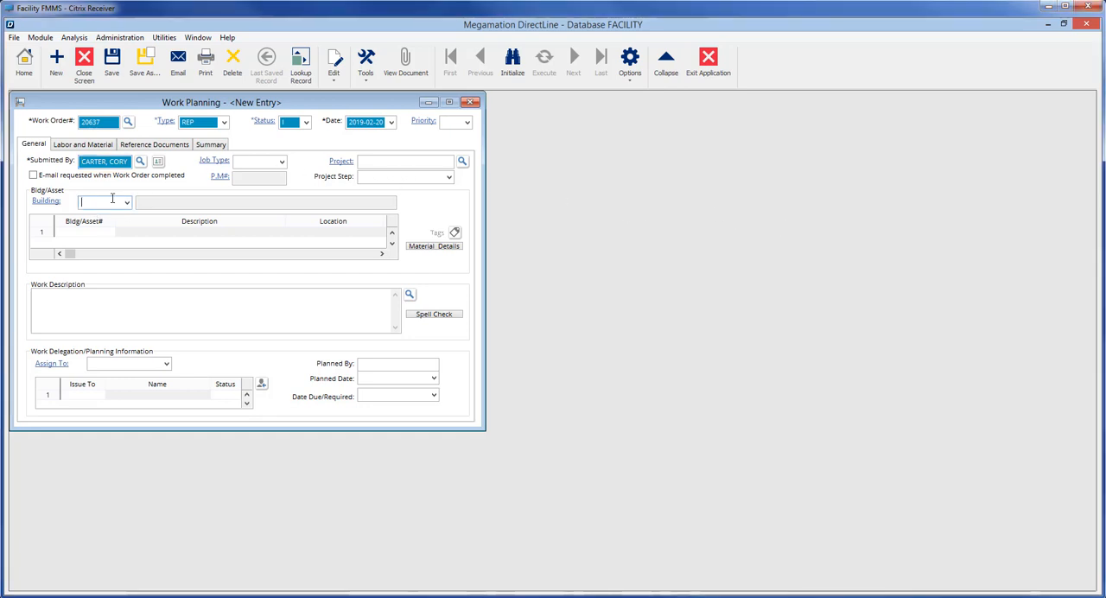
click(128, 203)
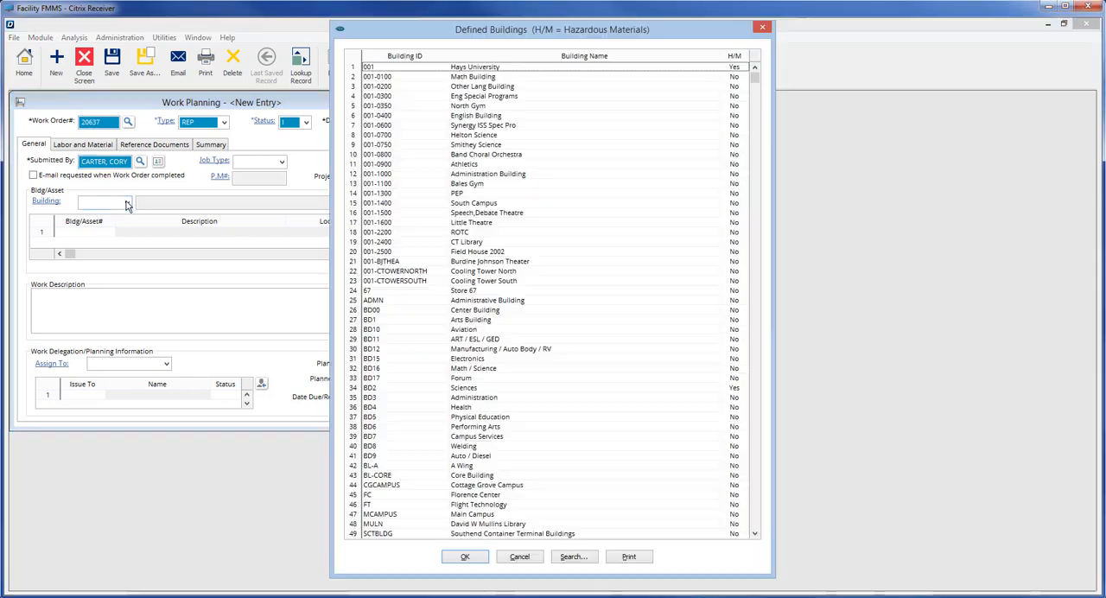
click(385, 77)
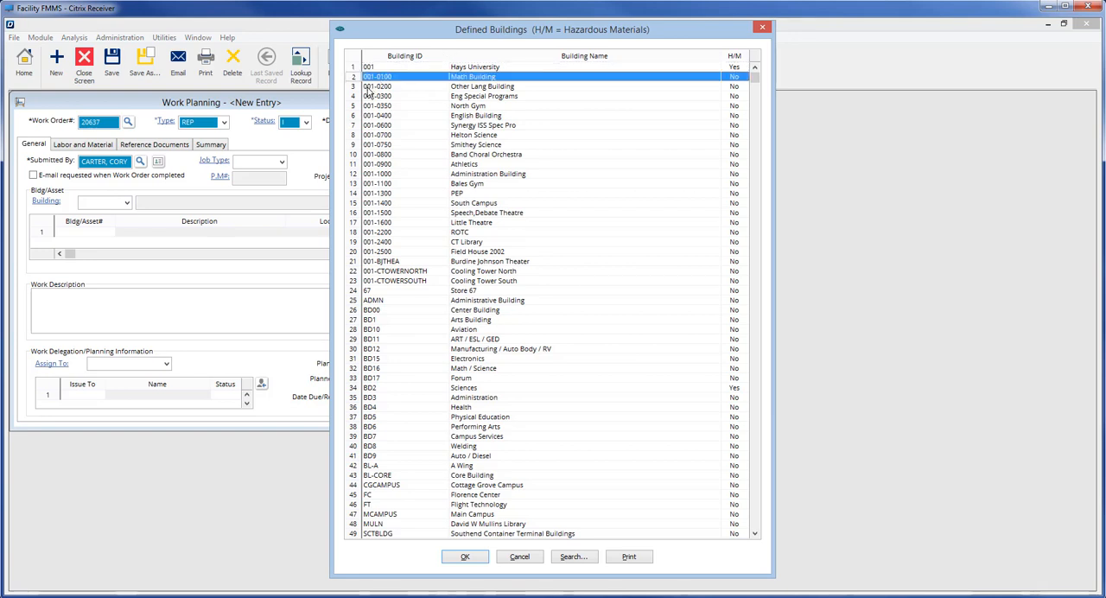
click(465, 557)
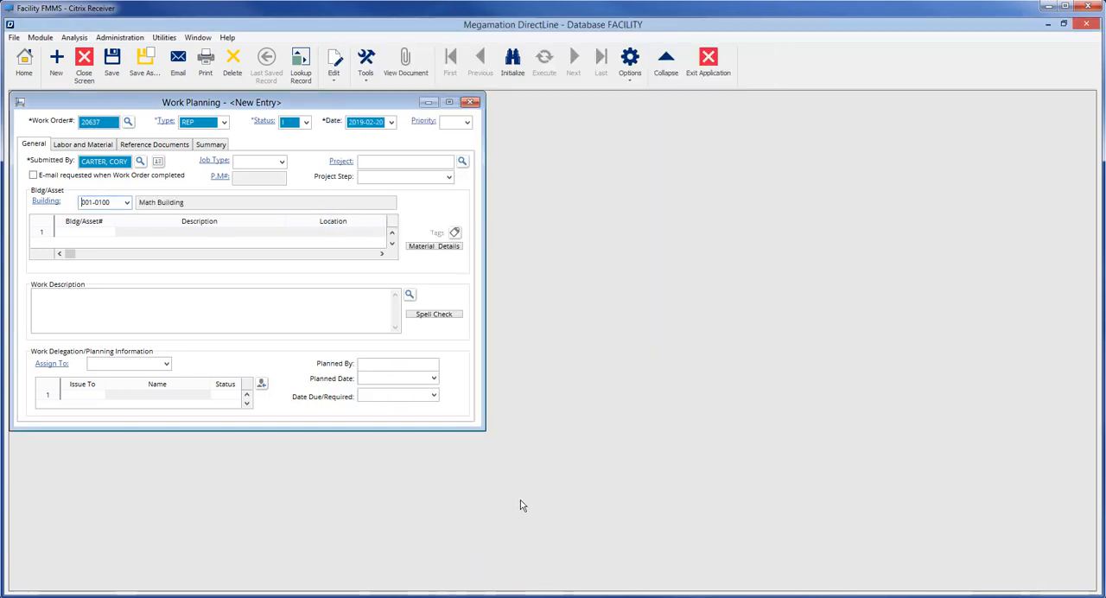
click(282, 161)
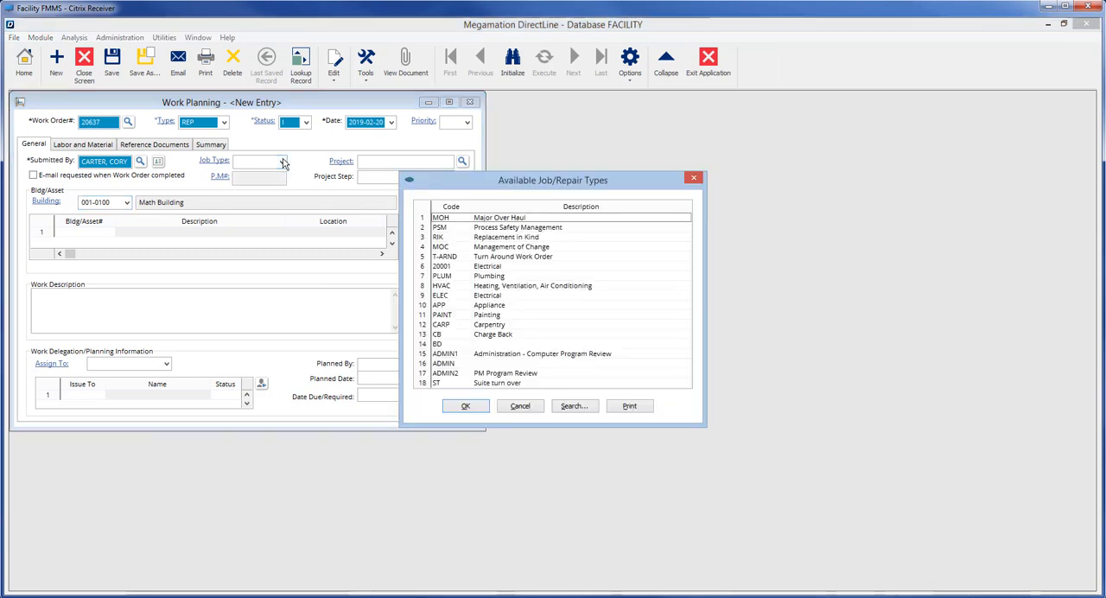
click(497, 297)
click(467, 406)
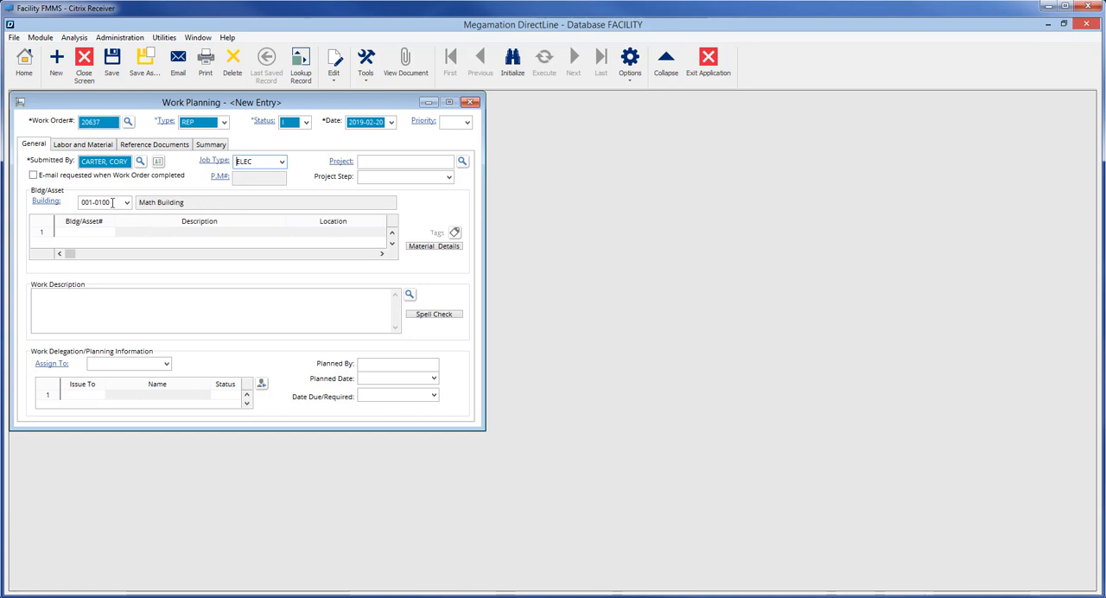
Step: Search assets by class COMPRESSOR and add #2 AIR COMPRESSOR-JOY (3108007) and #1 AIR COMPRESSOR-GARDINER (3108008) to the work order
click(71, 233)
click(109, 232)
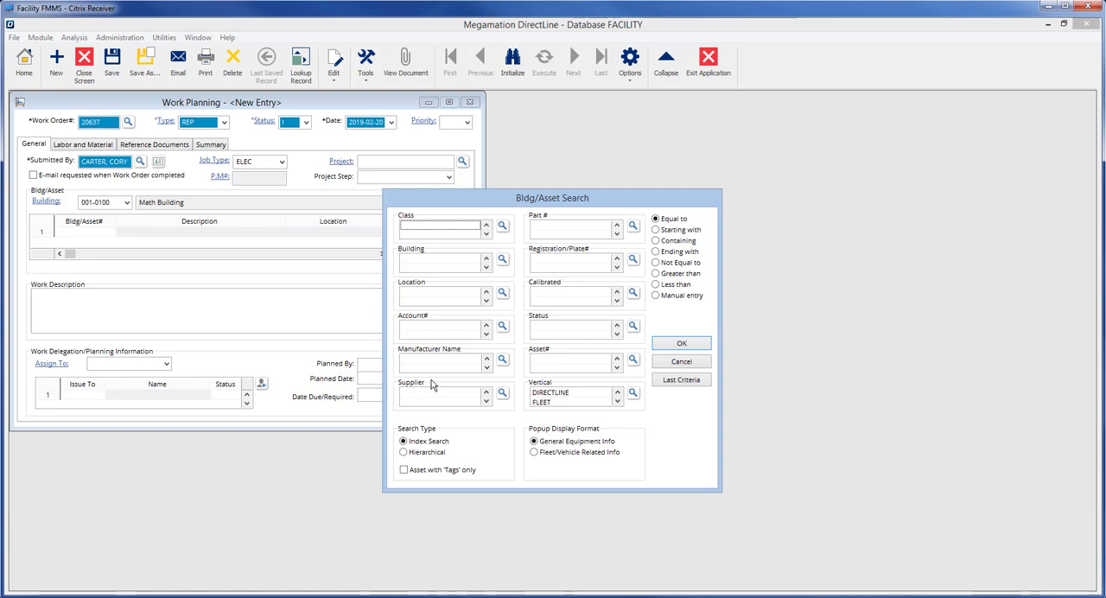
click(502, 226)
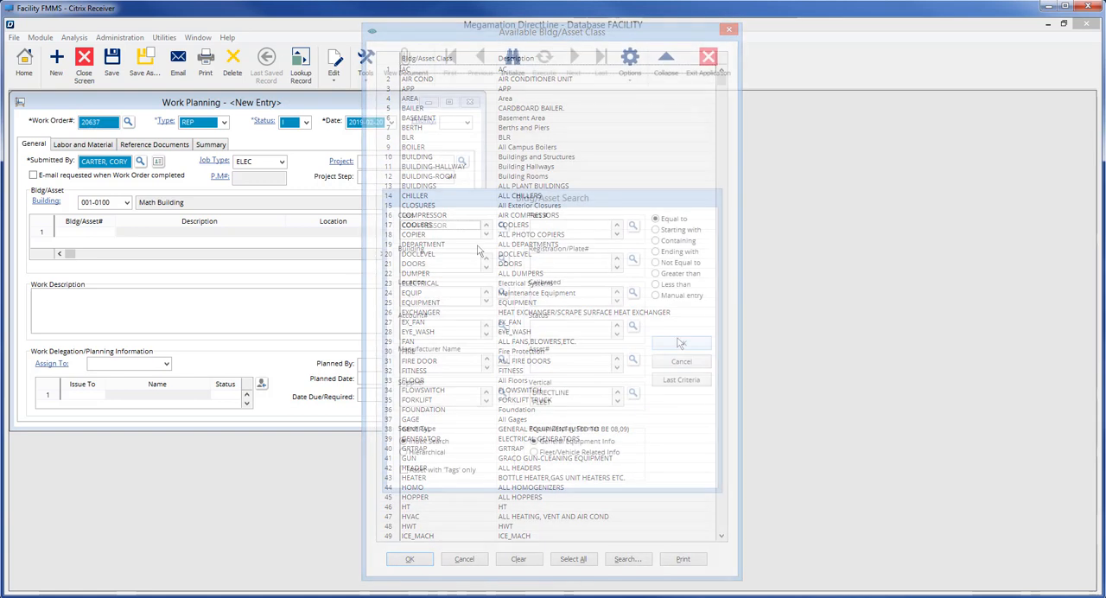
click(679, 341)
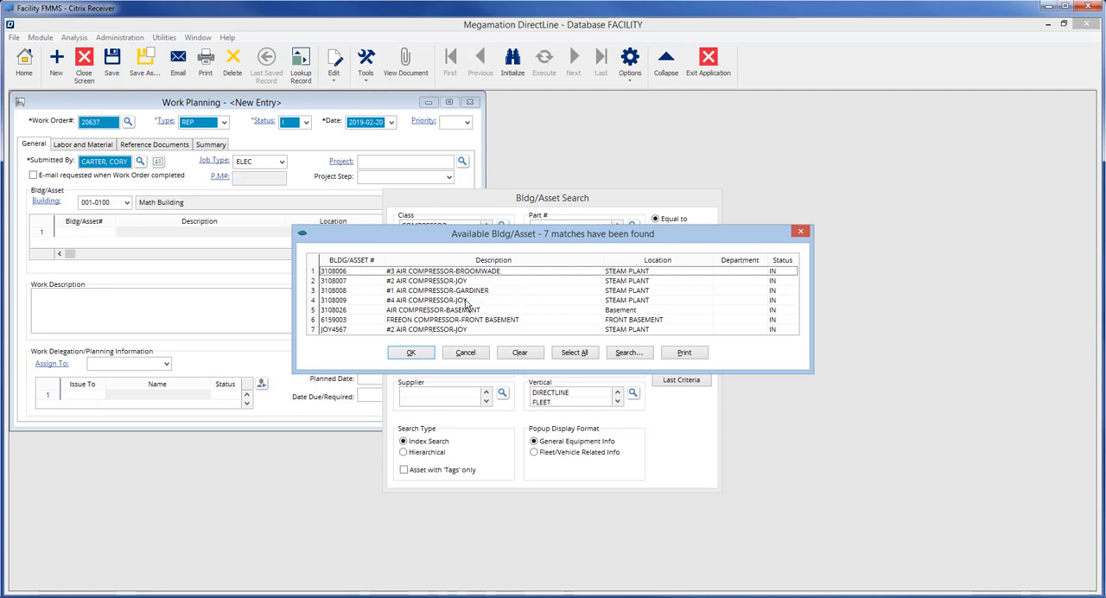
click(400, 292)
shift+click(403, 283)
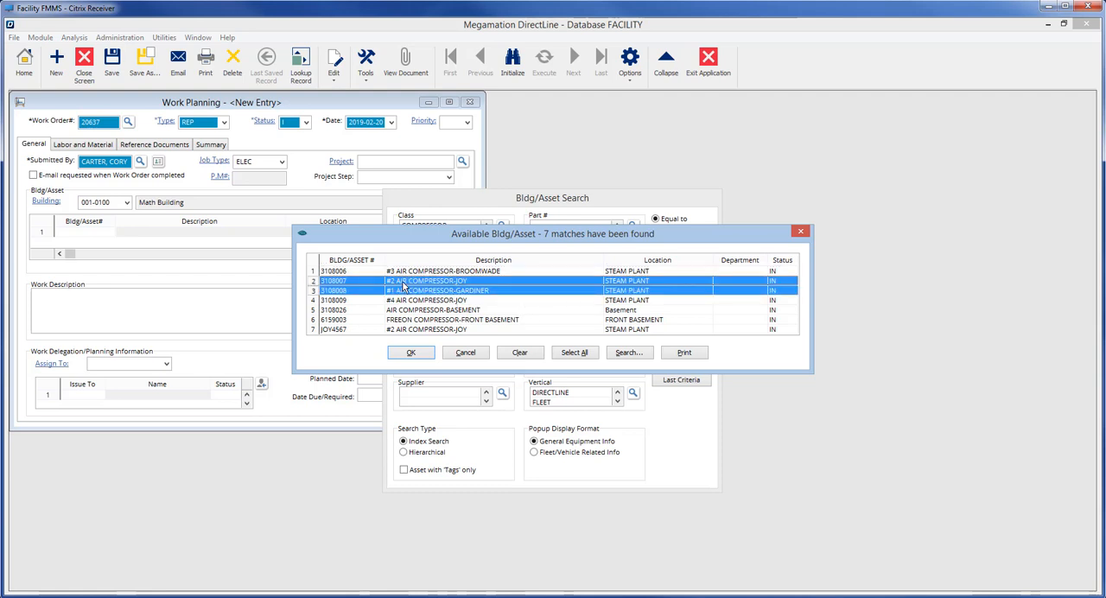
click(413, 354)
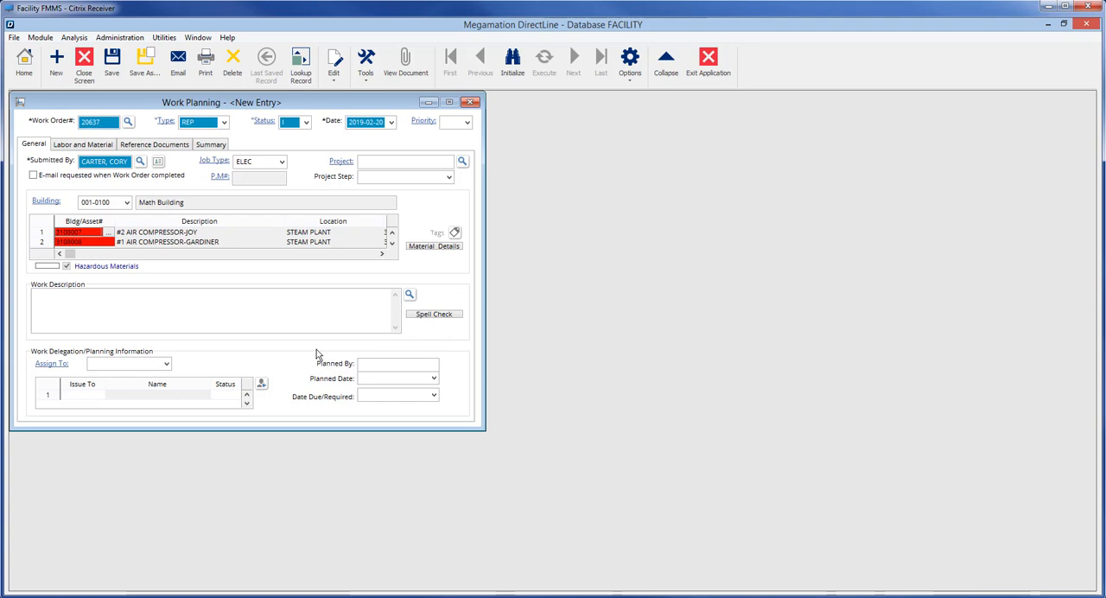
Step: Enter the work description "Compressor lost power after power outage. suspect surge damaged comntroller." and assign the work order to ELEC
click(245, 303)
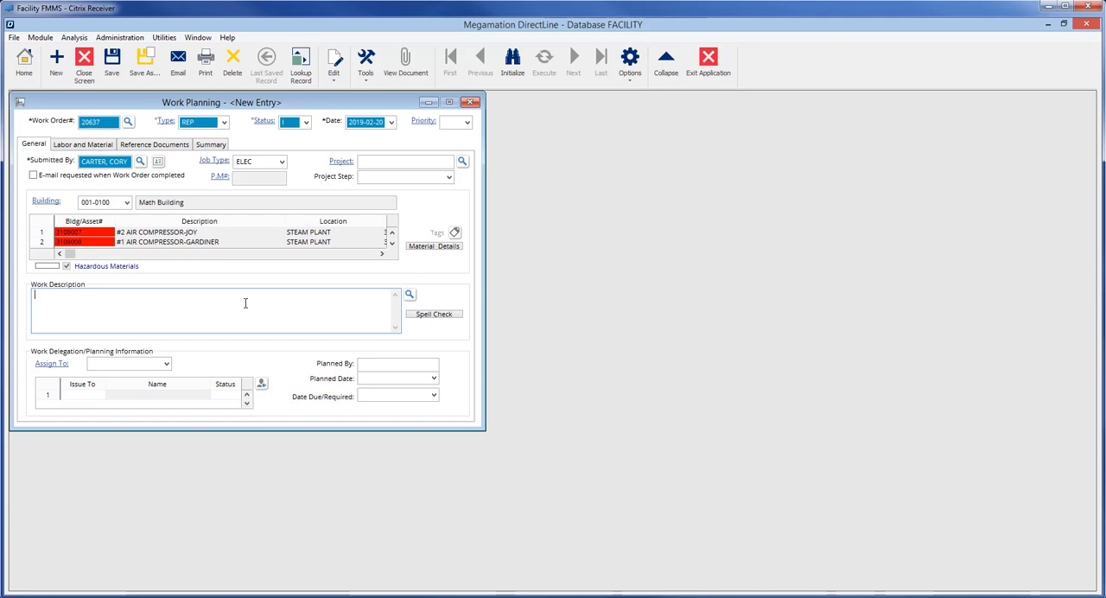
text(Compressor lost power after power outage.  suspect surge damaged comntroller.)
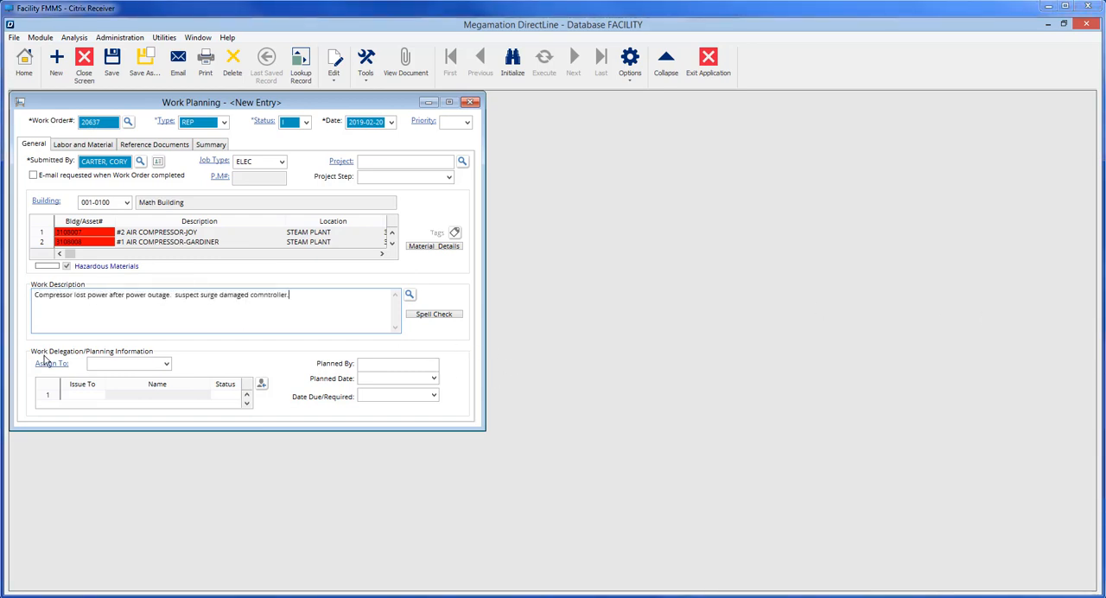
click(168, 367)
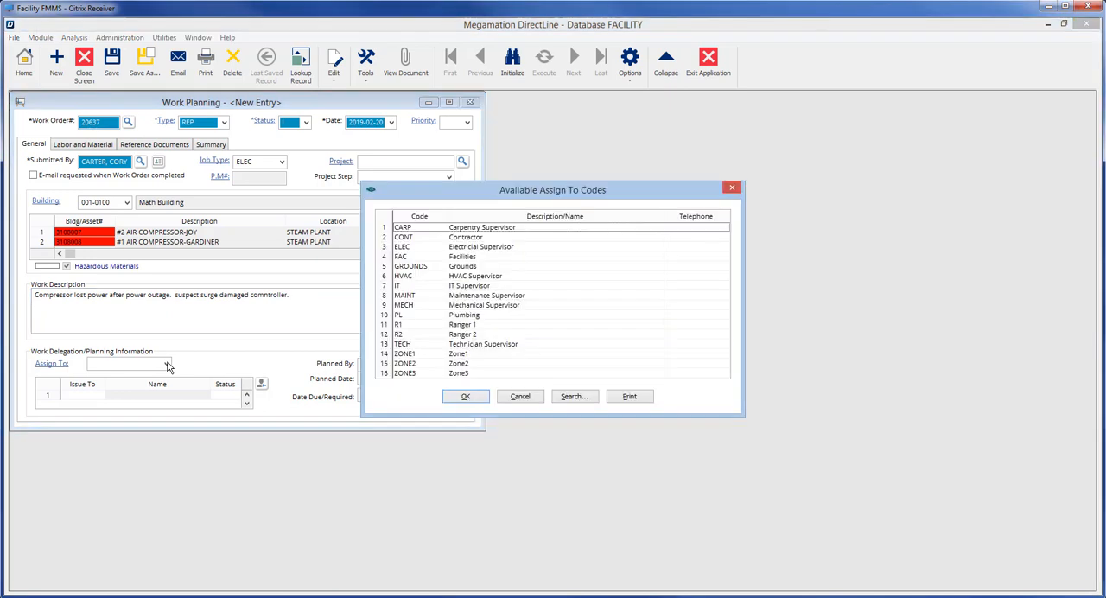
click(480, 248)
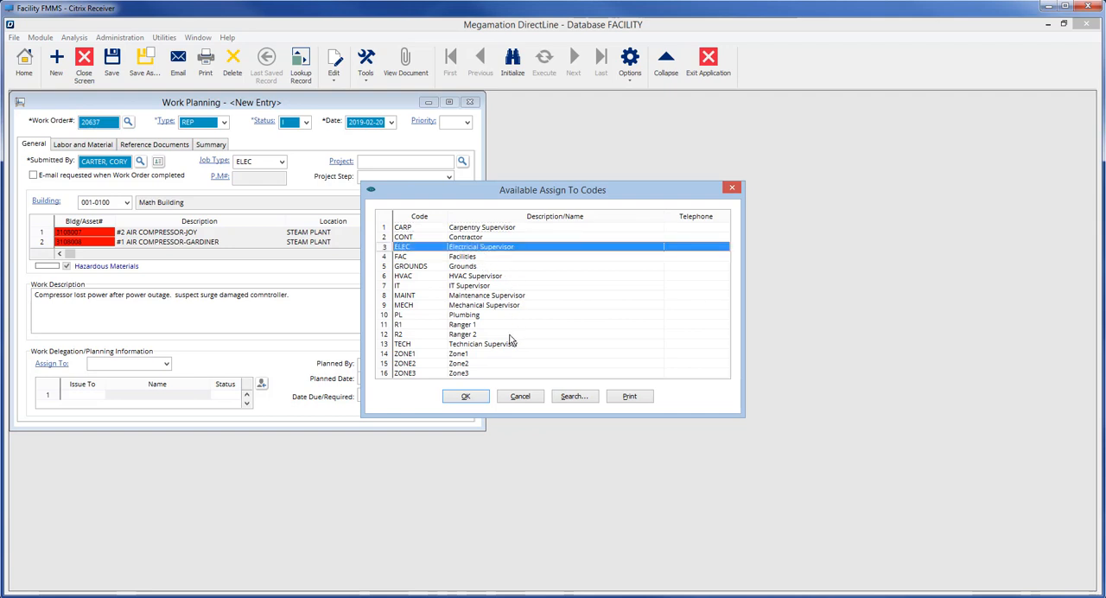
click(466, 397)
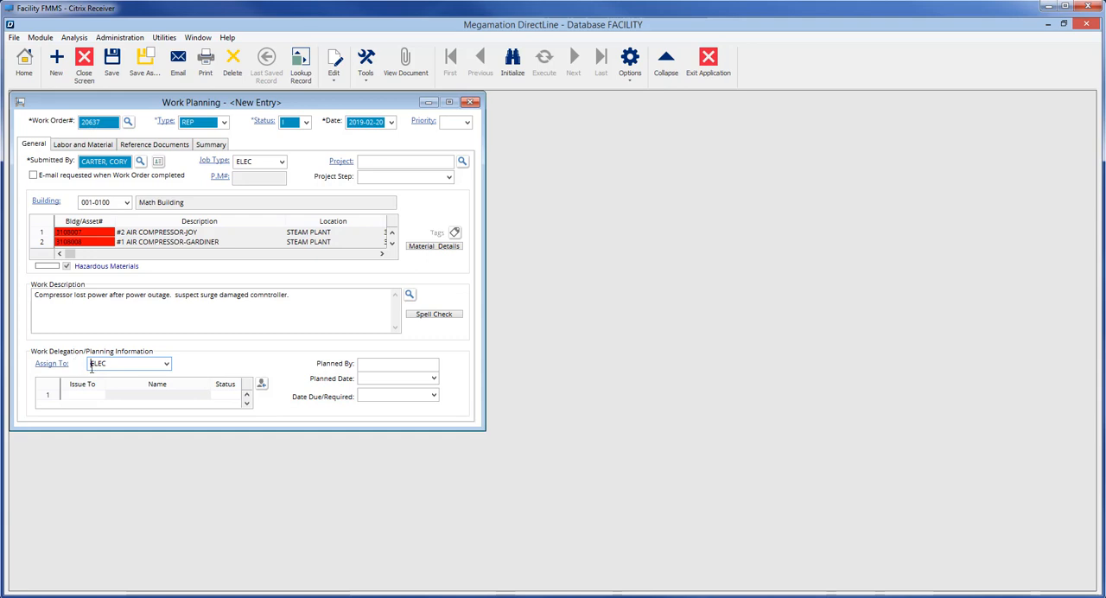
Step: List all active employees and issue the work order to the one with the ELEC trade
click(92, 397)
click(102, 397)
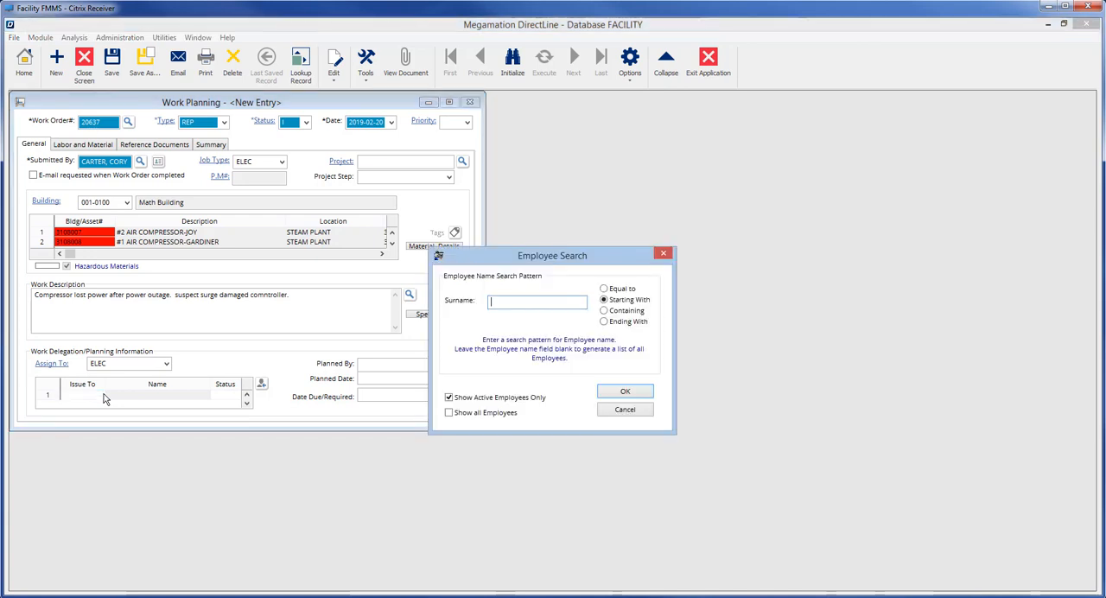
click(621, 393)
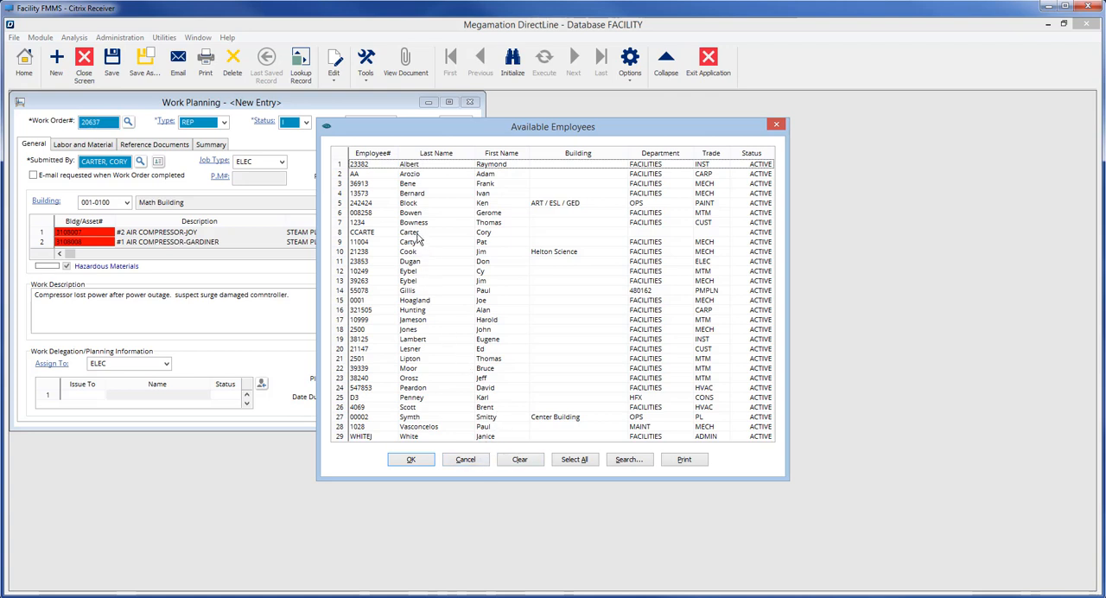
click(707, 263)
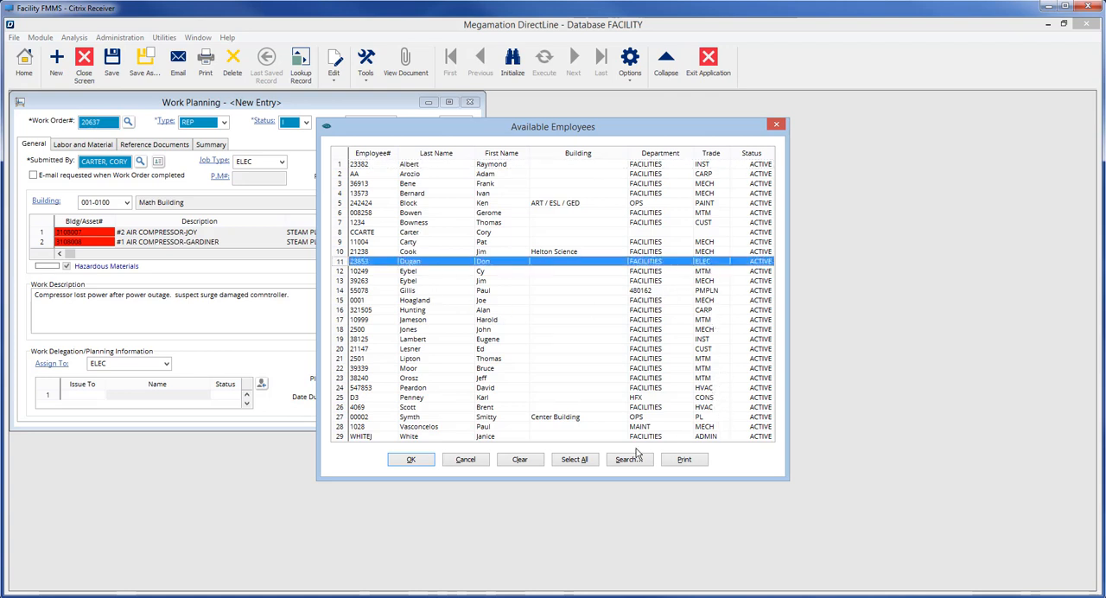
click(410, 461)
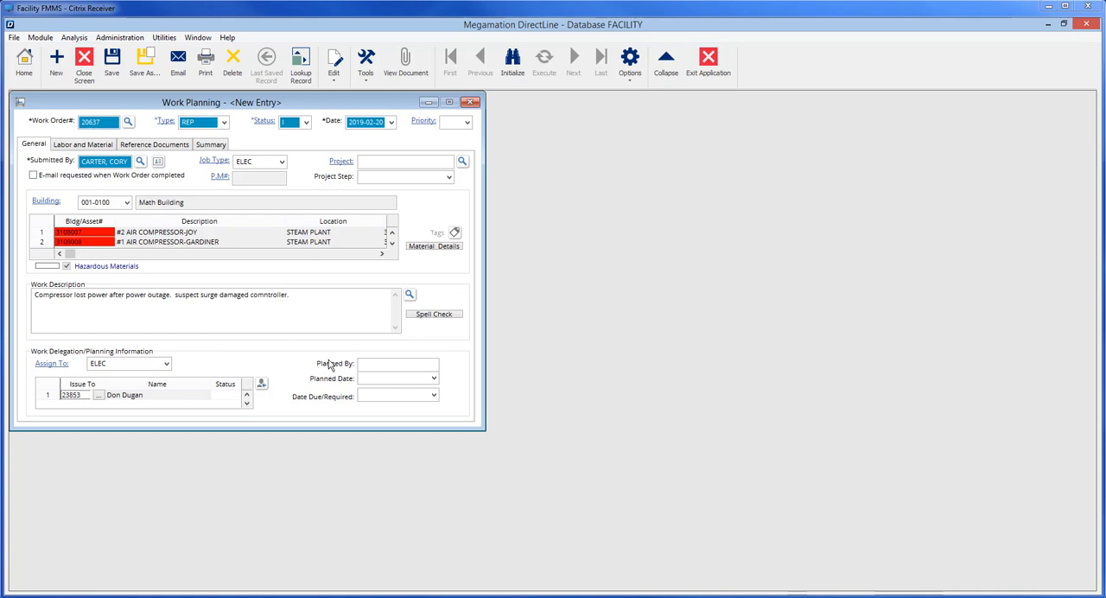
Step: Set the work order's priority to 5 (1 week)
click(468, 125)
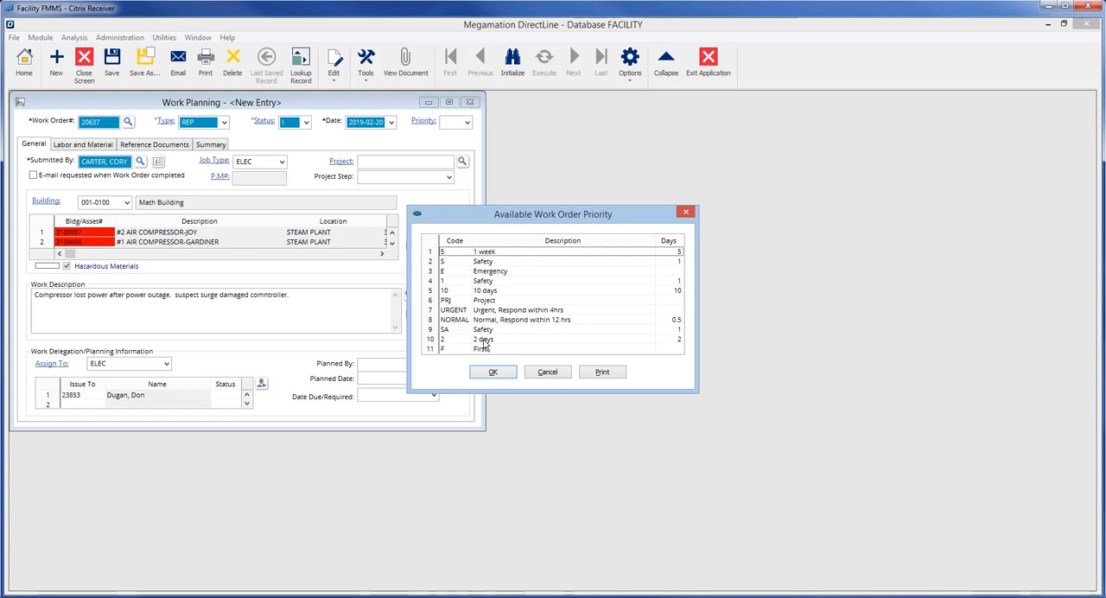
click(491, 252)
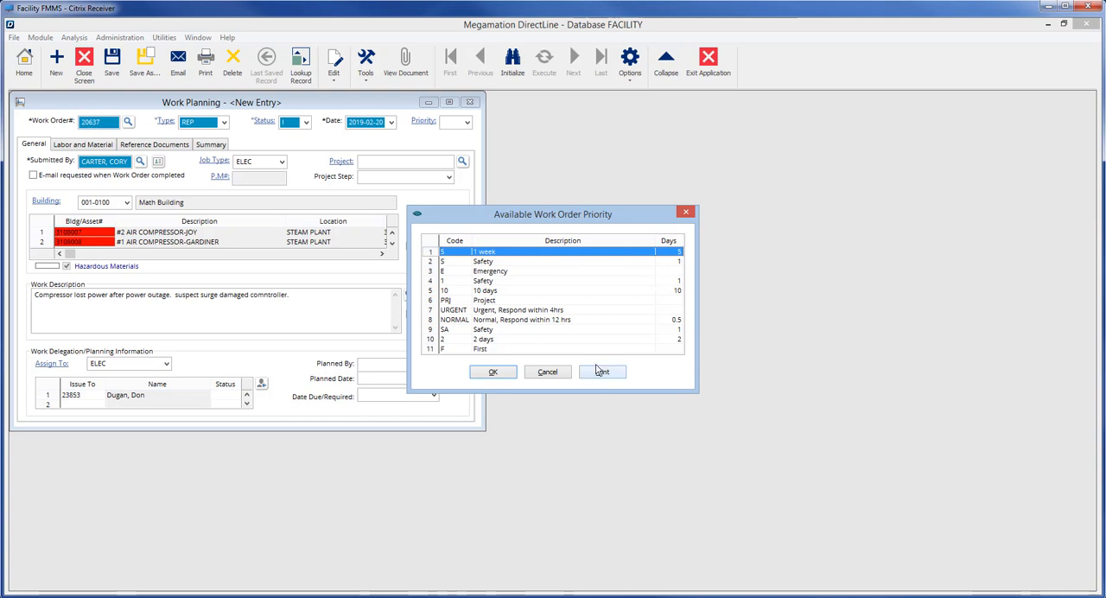
click(492, 372)
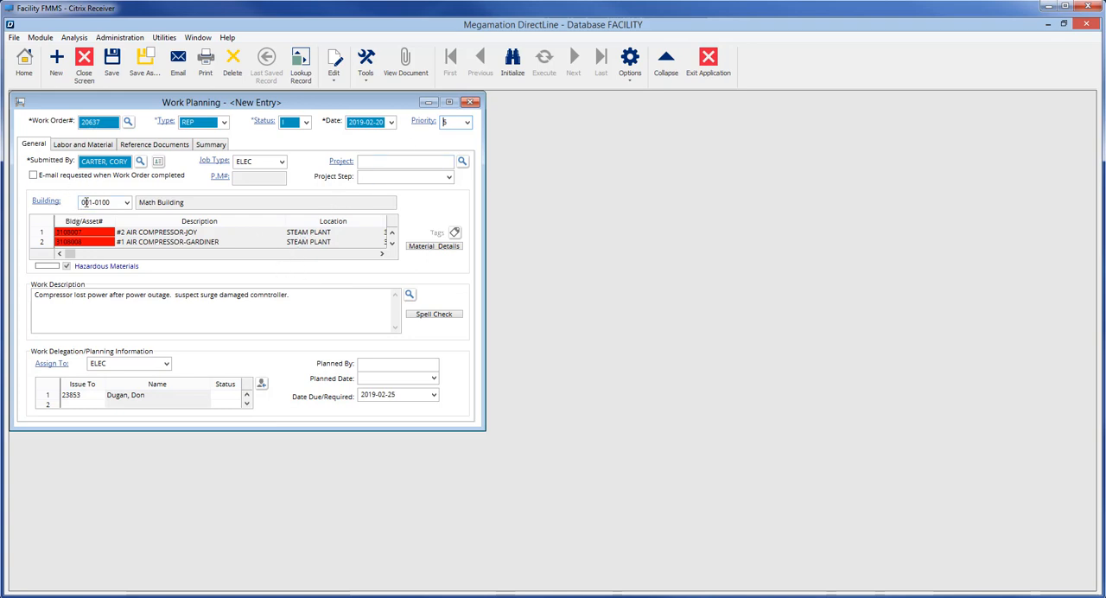
Step: Add the ELEC trade to the labor requirements of #1 AIR COMPRESSOR-GARDINER (3108008)
click(80, 147)
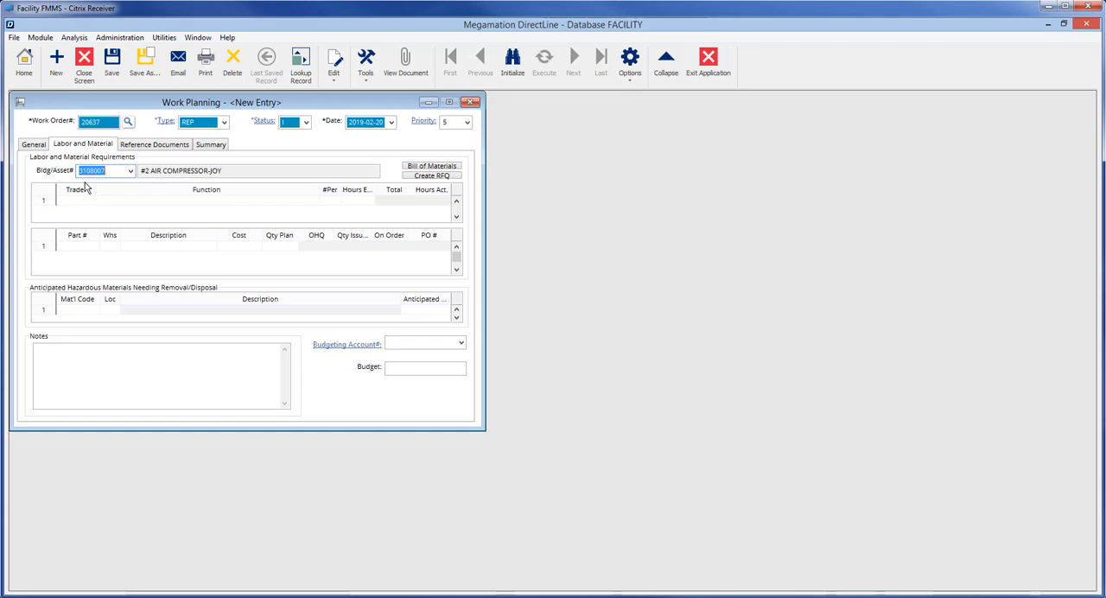
click(129, 172)
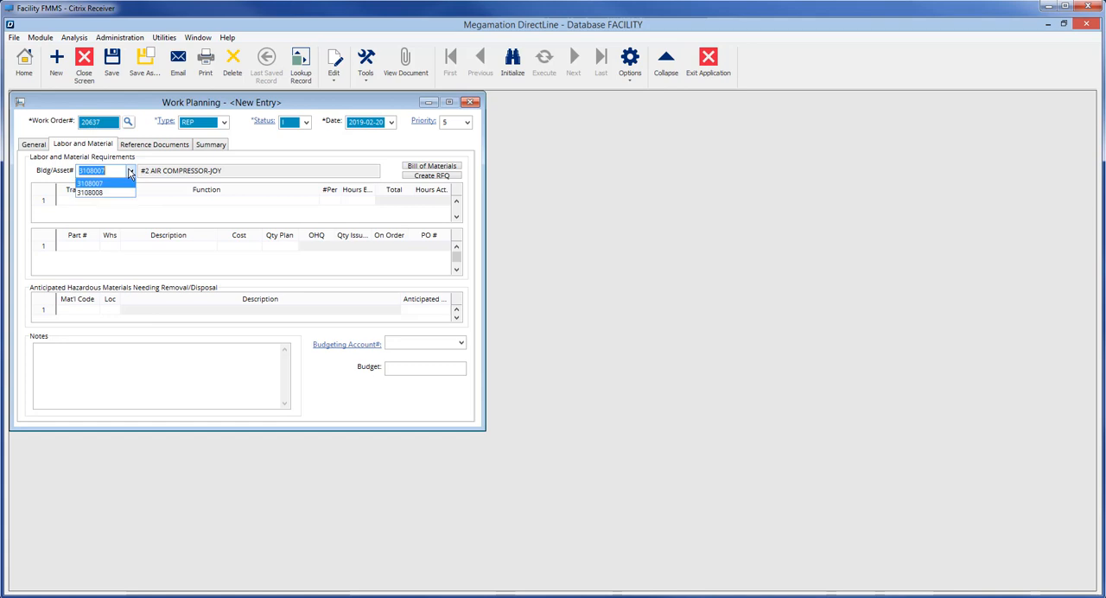
click(103, 194)
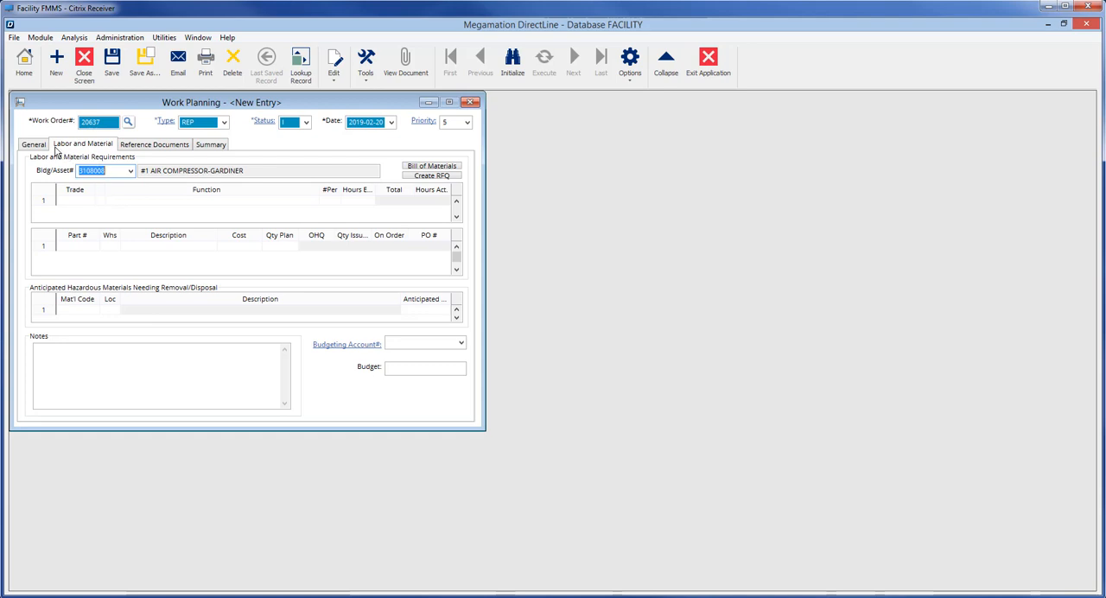
click(81, 203)
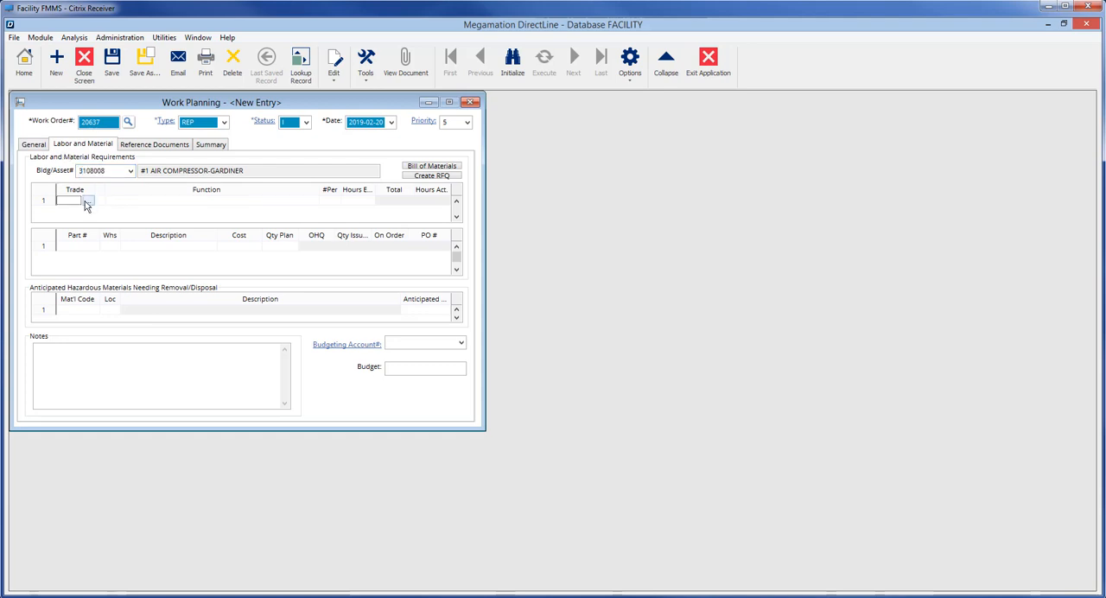
click(87, 203)
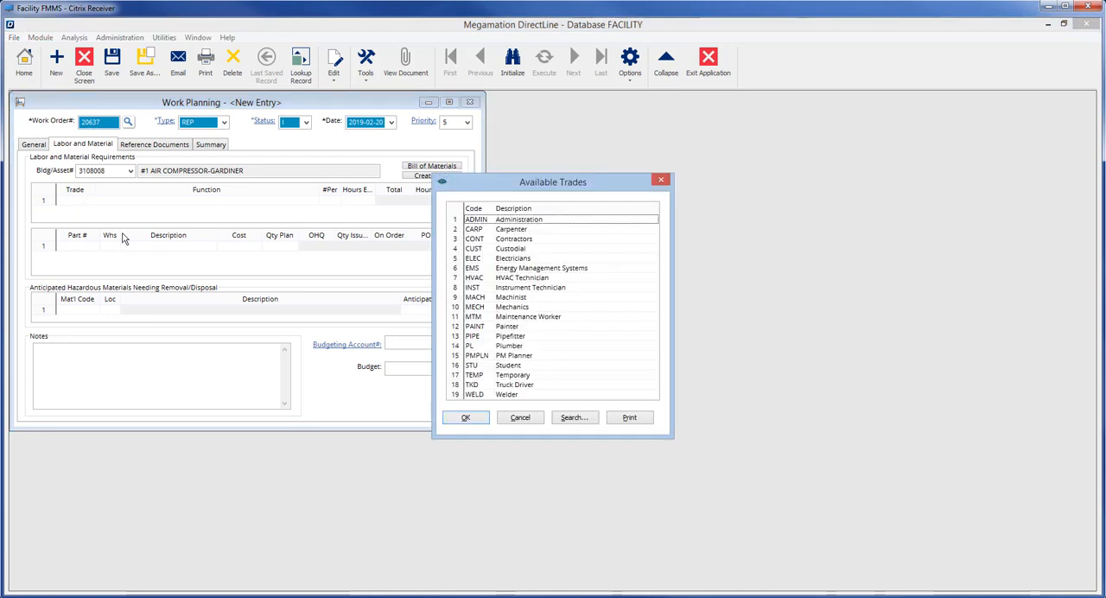
click(520, 259)
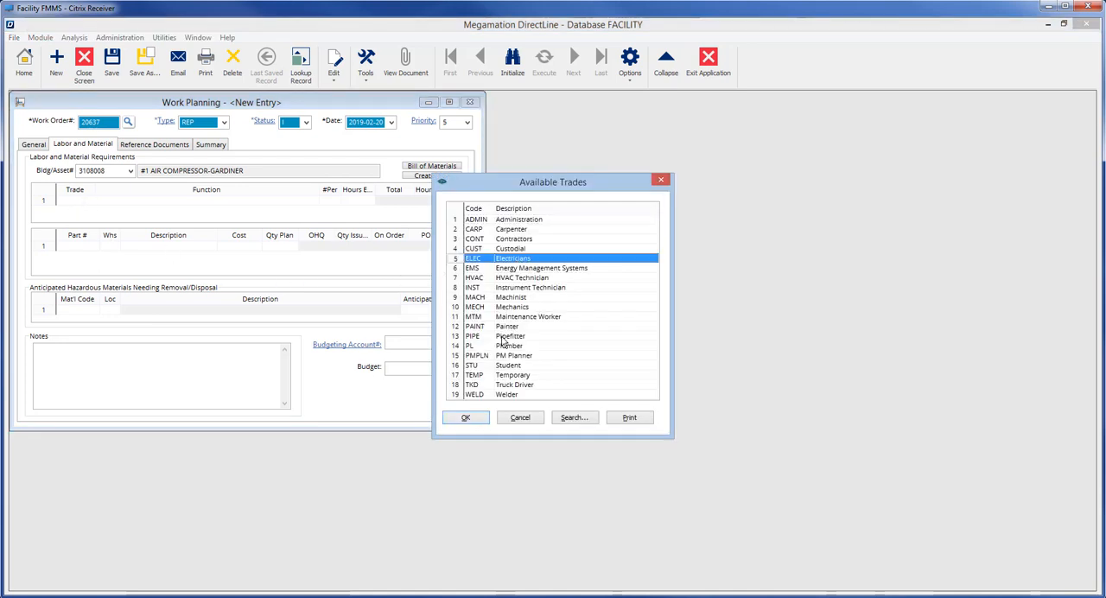
click(478, 419)
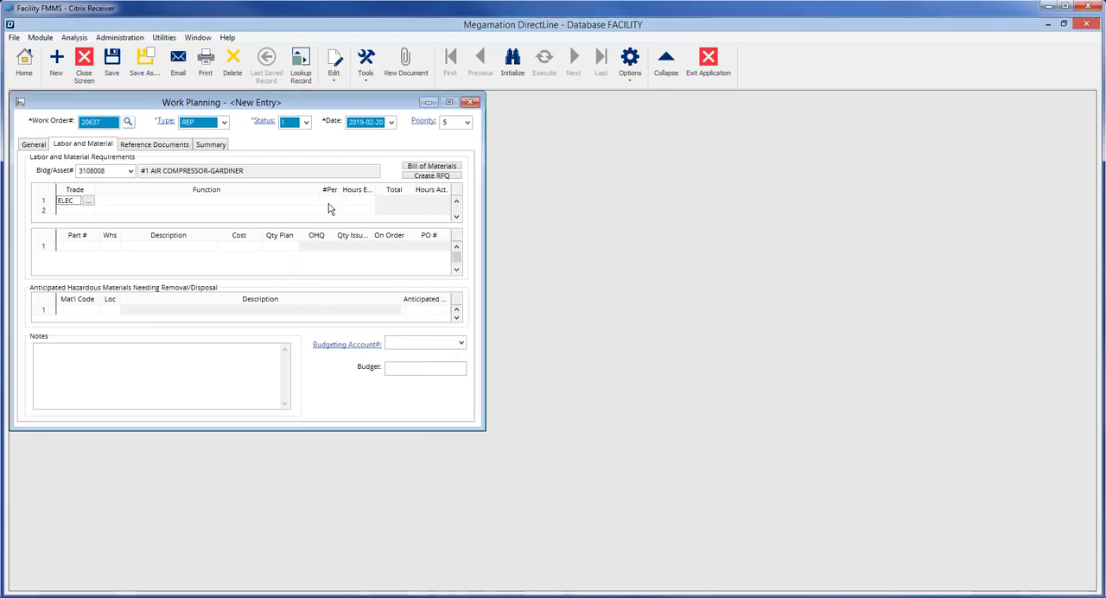
Step: Plan 1 person and 2 estimated hours for the ELEC labor line
click(330, 201)
text(1)
key(Tab)
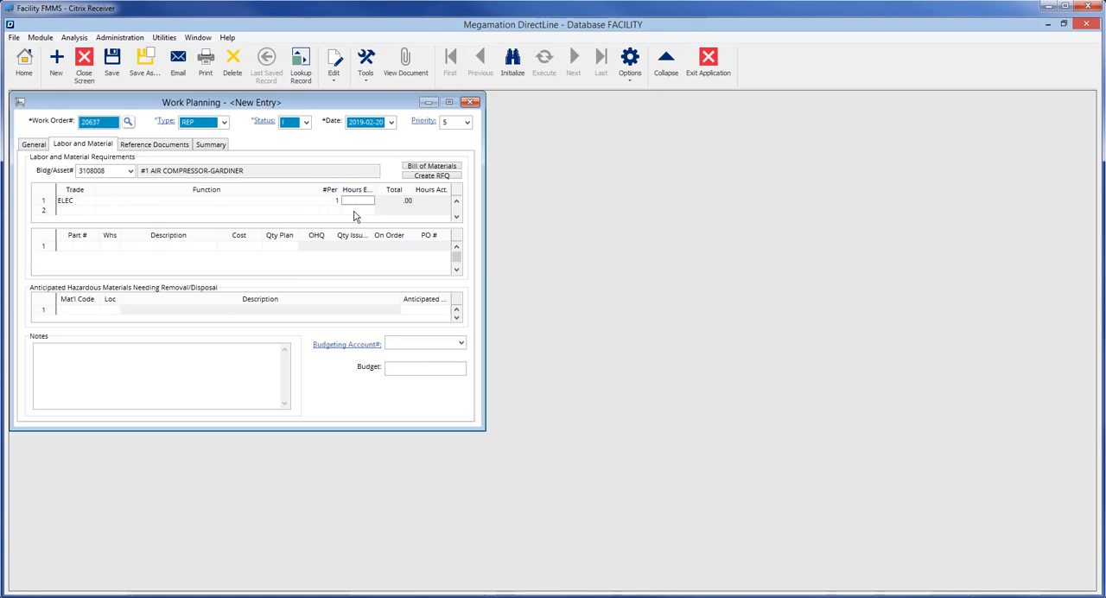
text(2)
key(Tab)
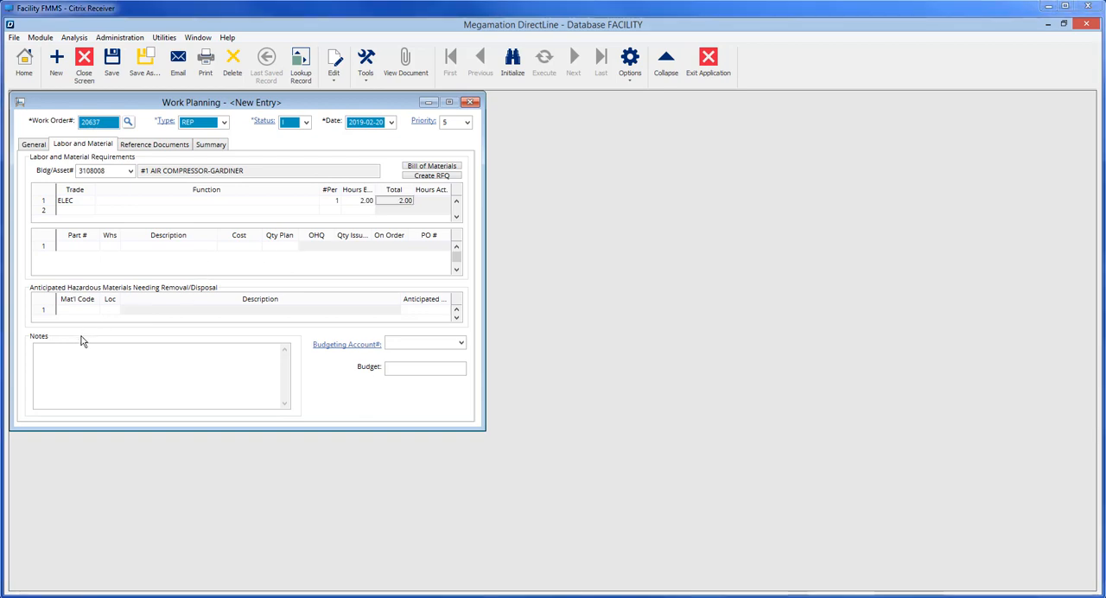
Step: Find part CONN00037 through the inventory search, add it to the compressor's material requirements, and set its planned quantity to 2
click(77, 247)
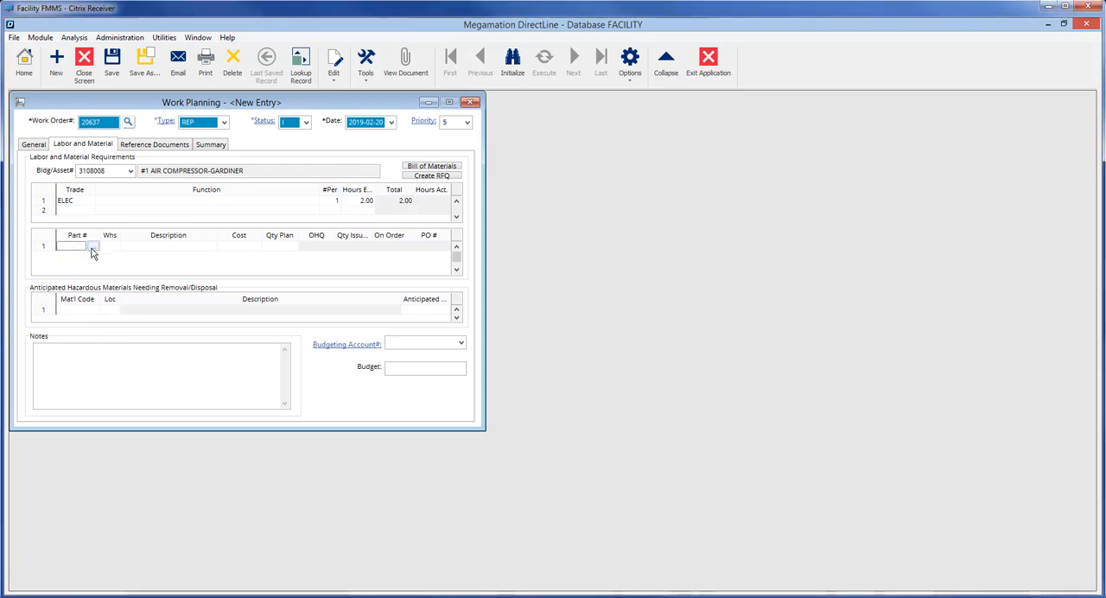
click(93, 249)
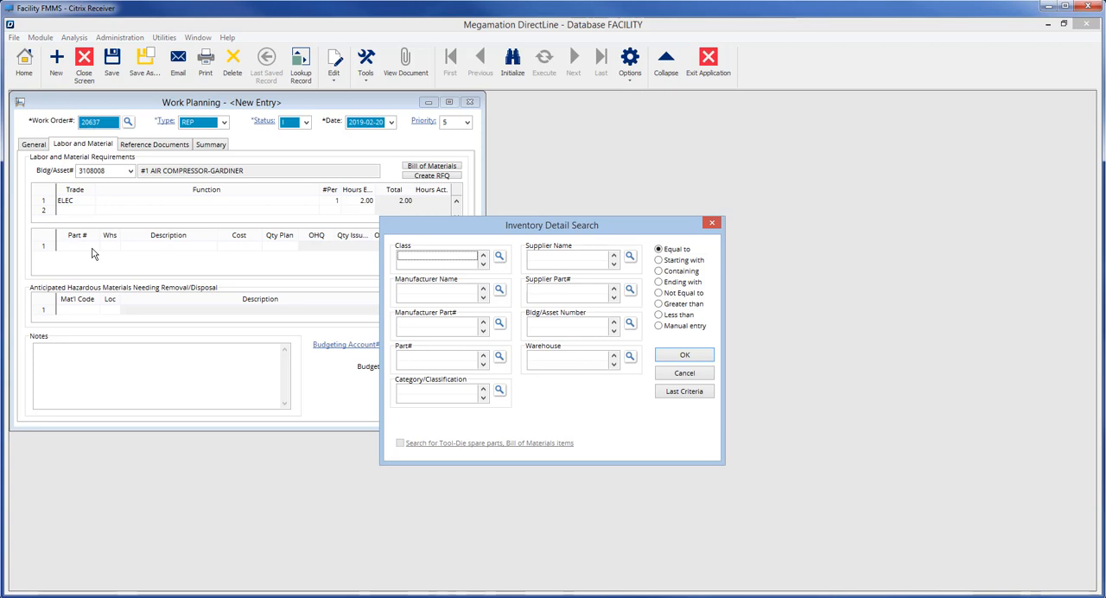
click(498, 256)
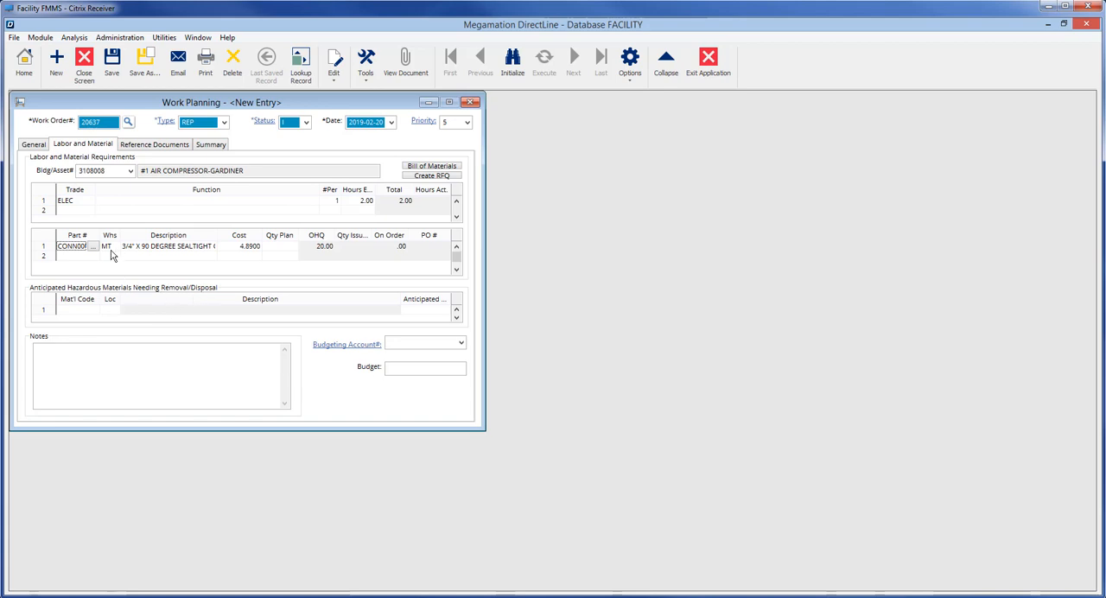
click(277, 248)
text(2)
key(Tab)
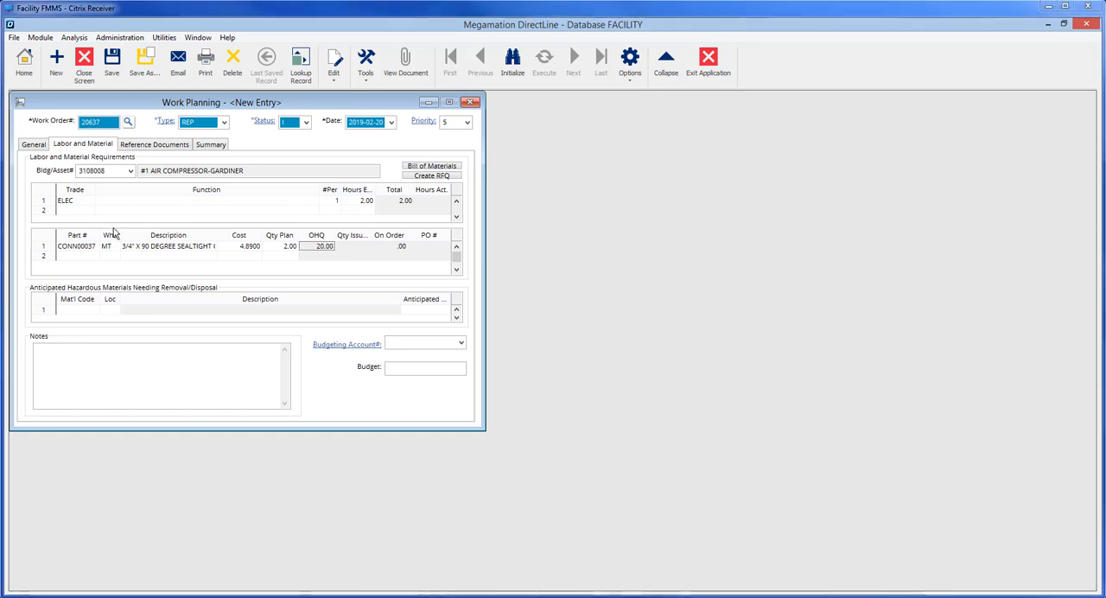
Step: Attach standard procedure 10002, Arizona Procedures for Electrical Inspection, to the work order's reference documents
click(149, 146)
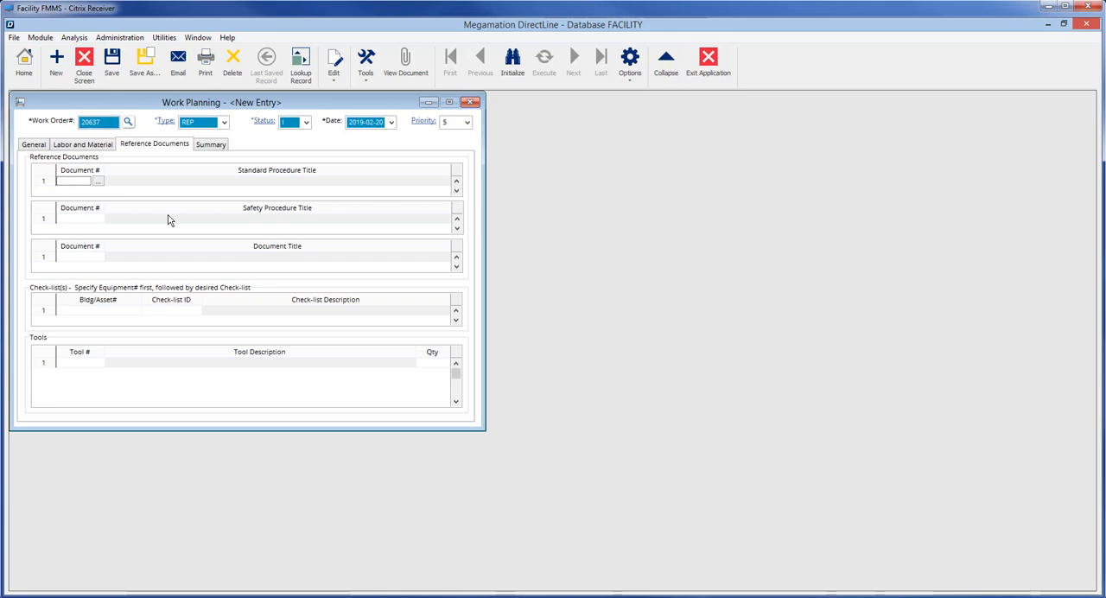
click(98, 187)
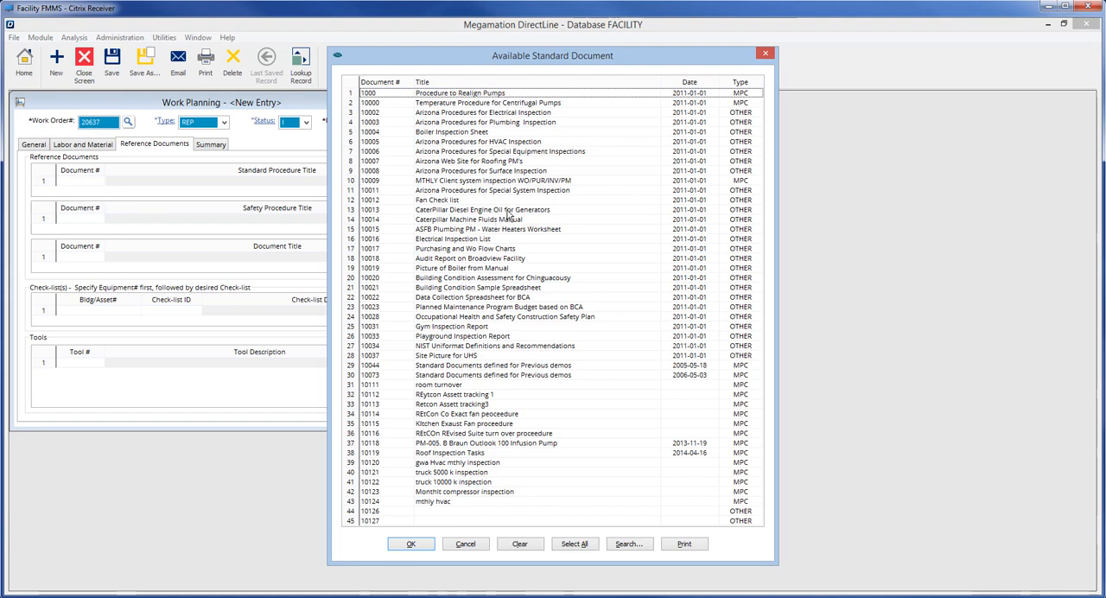
click(462, 113)
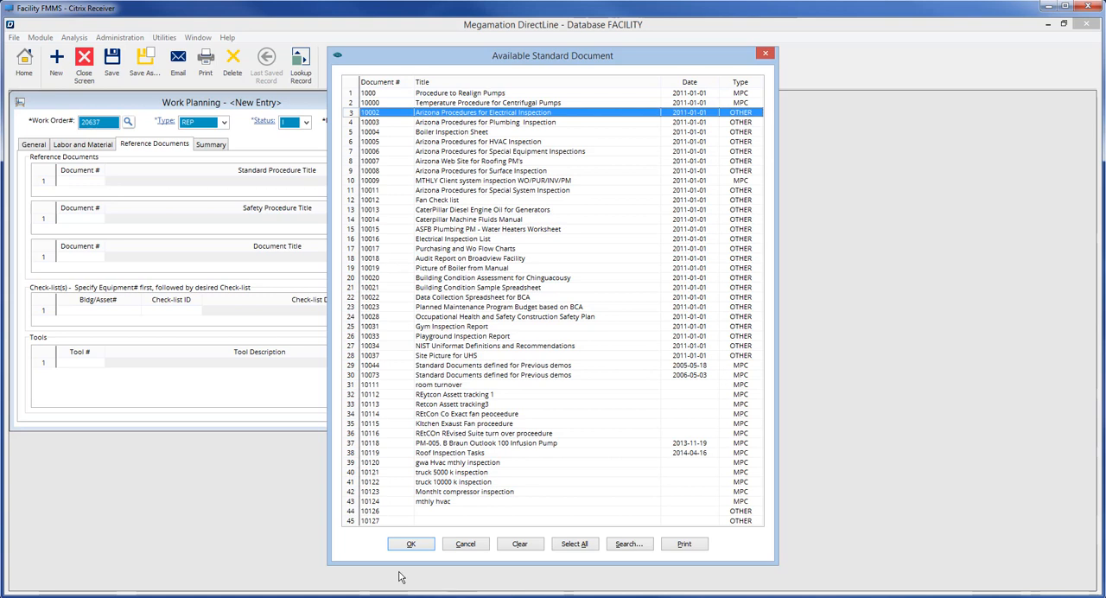
click(411, 545)
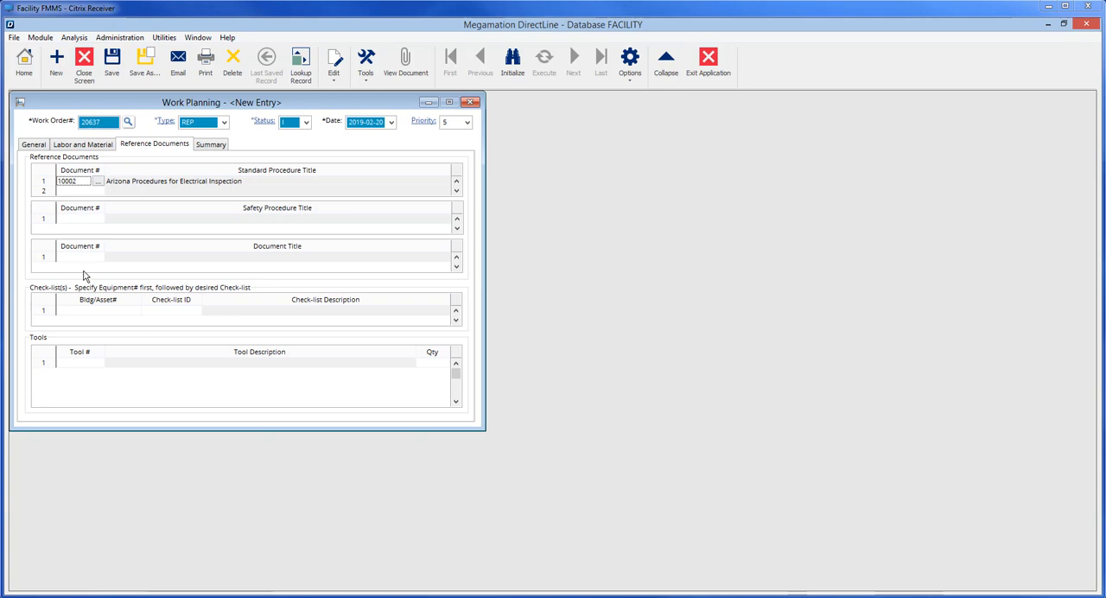
Step: Attach safety procedure 10000, Lock Out / Tag Out Procedure, to the work order
click(93, 220)
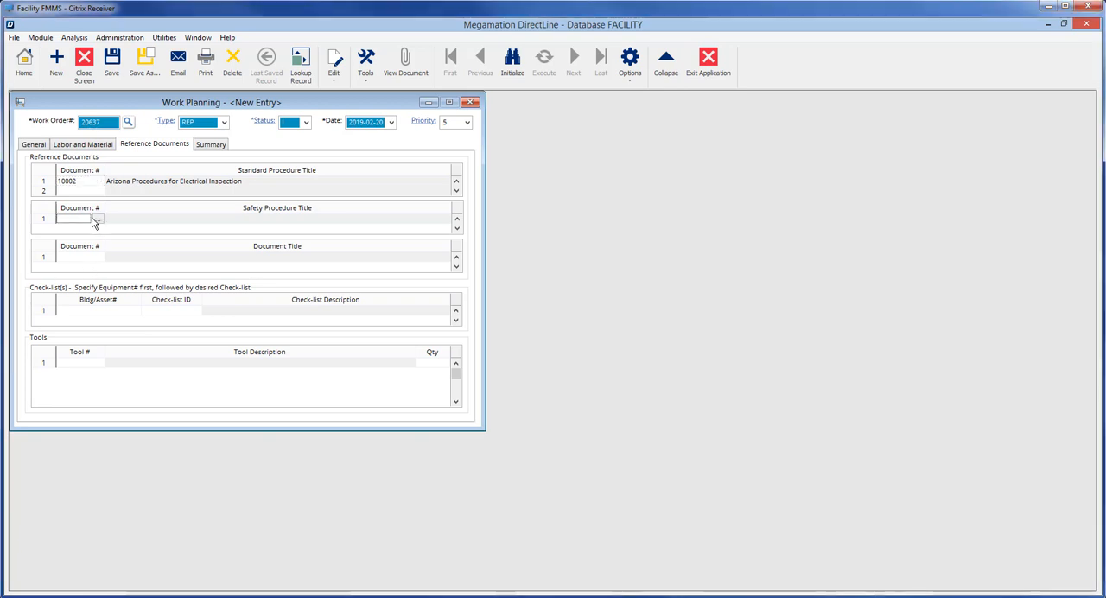
click(99, 221)
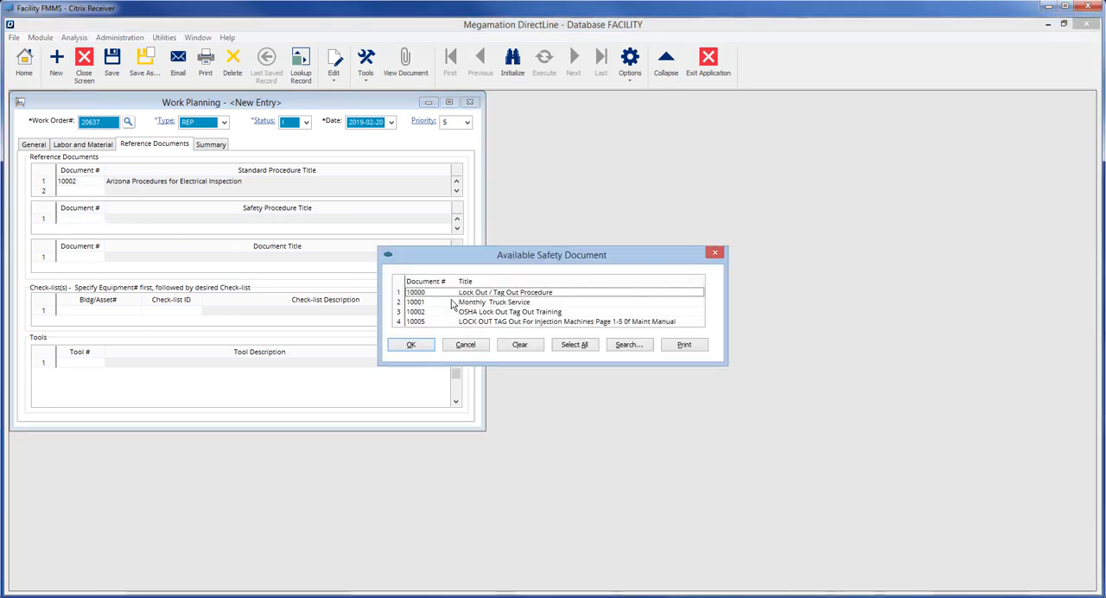
click(505, 293)
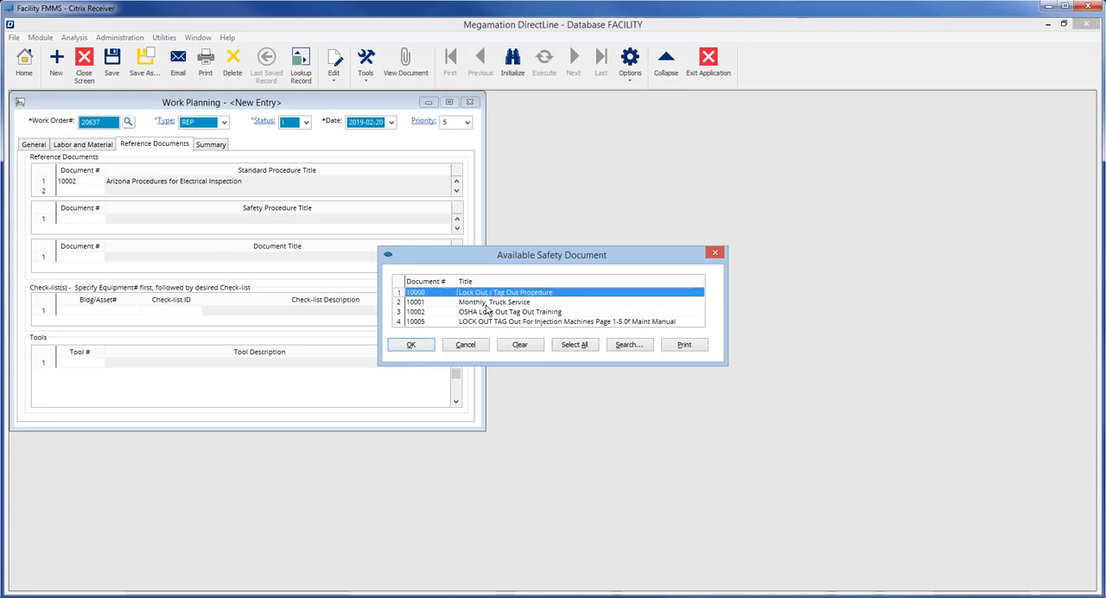
click(411, 344)
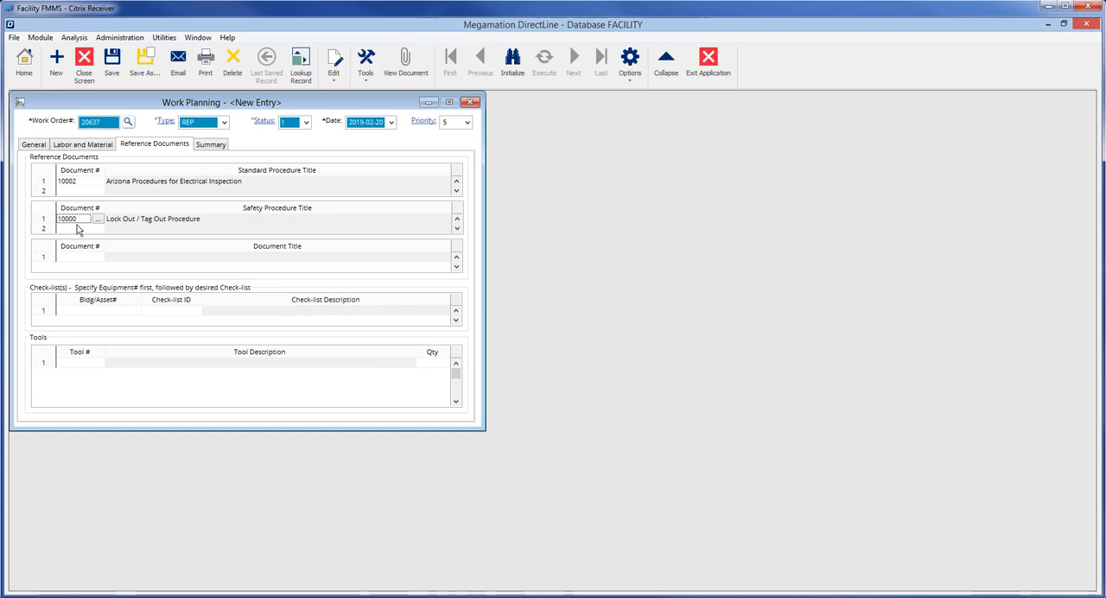
Step: Assign check-list 10014 (Example checklist) to asset 3108008 and open the work order's requirements summary
click(123, 312)
click(136, 311)
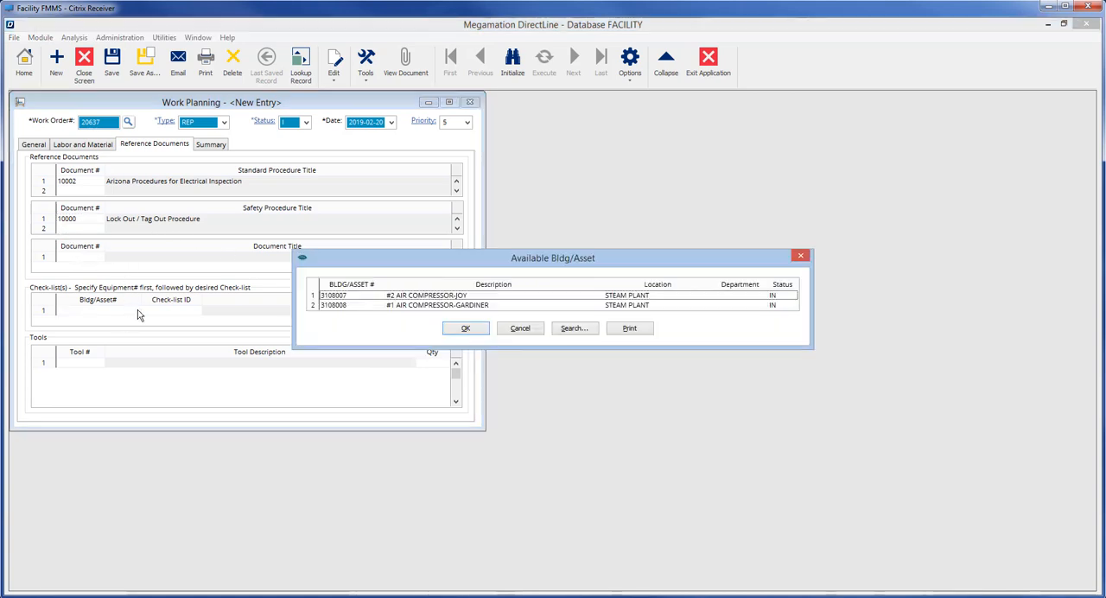
click(445, 306)
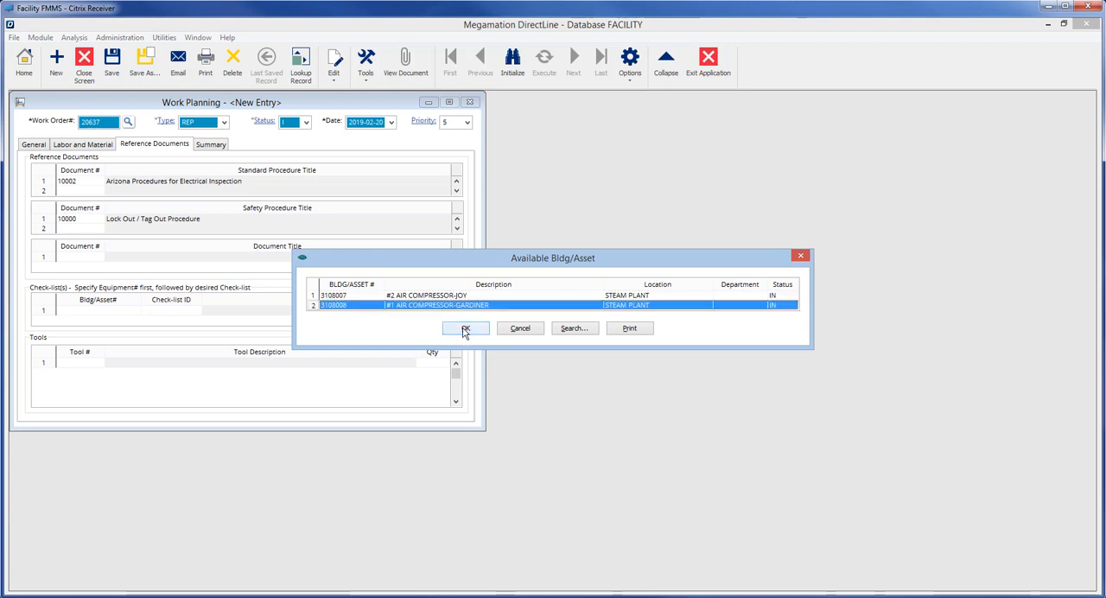
click(465, 329)
click(171, 317)
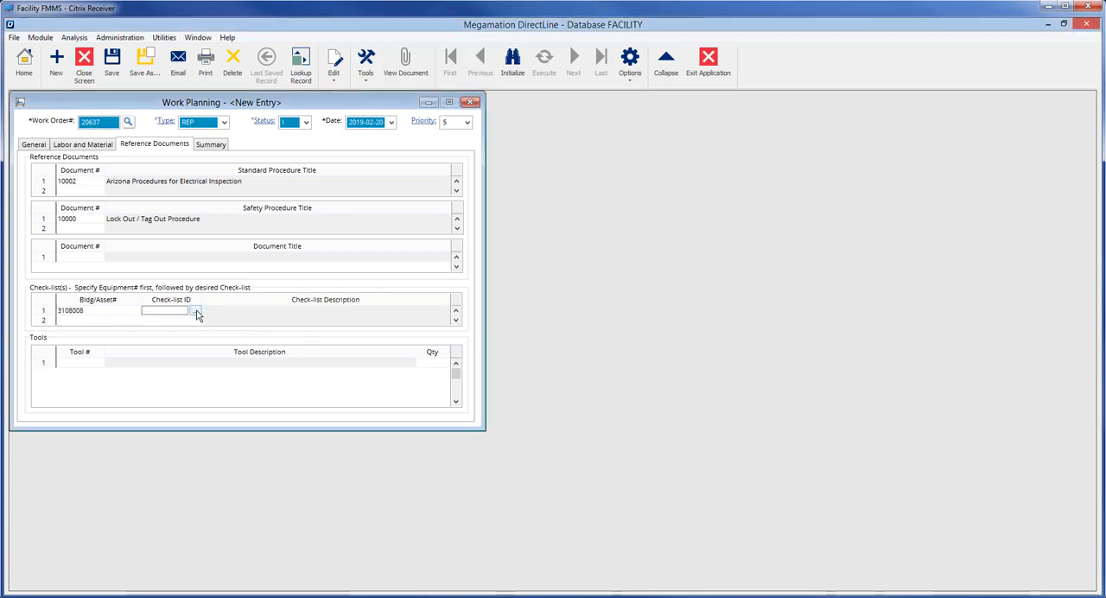
click(197, 313)
click(425, 310)
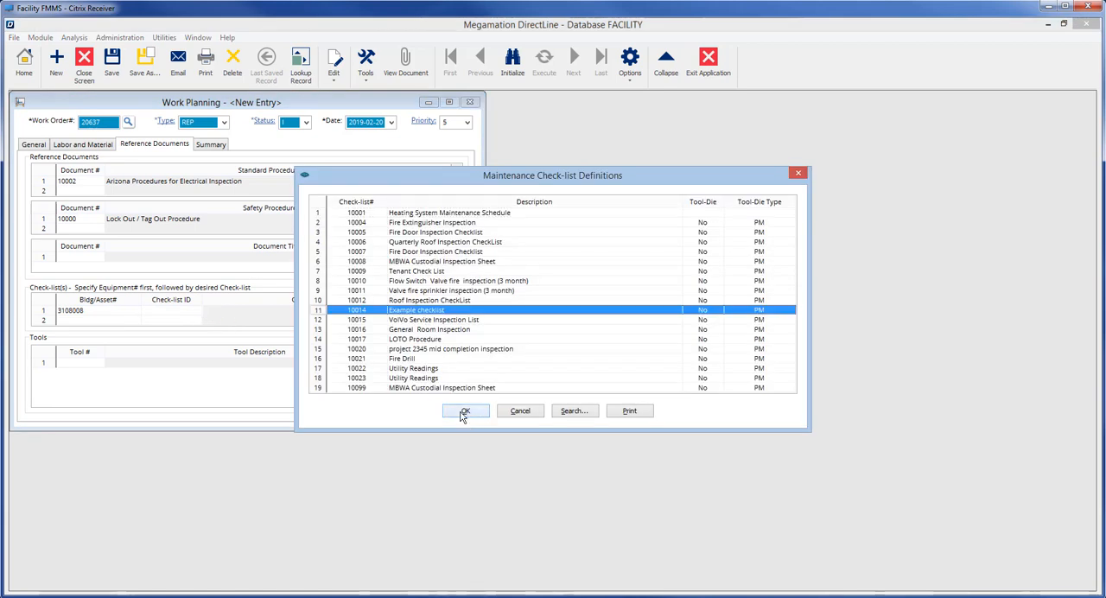
click(464, 412)
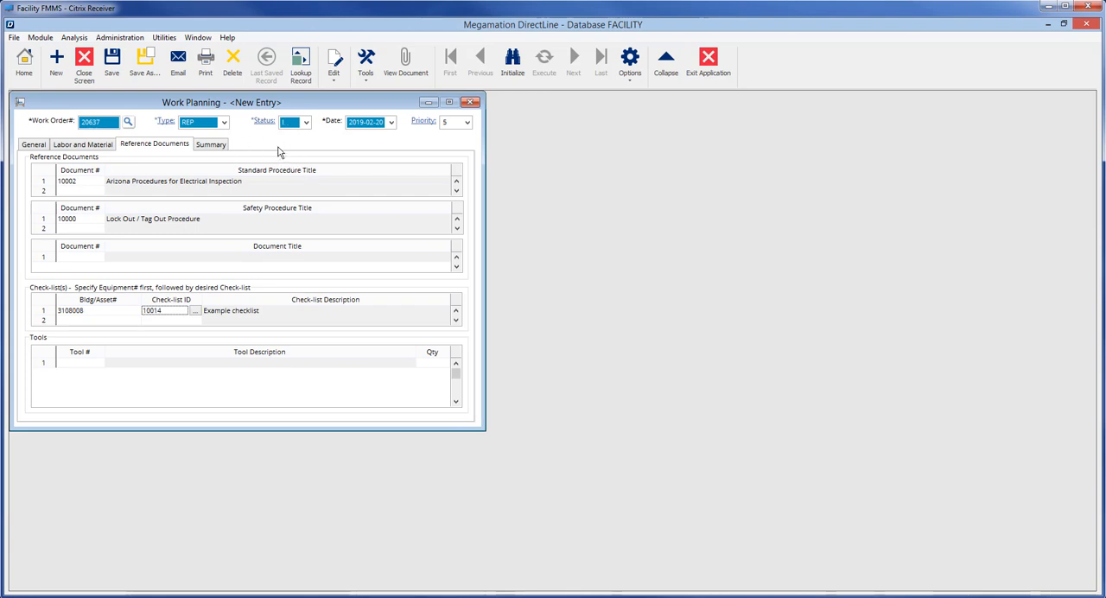
click(212, 145)
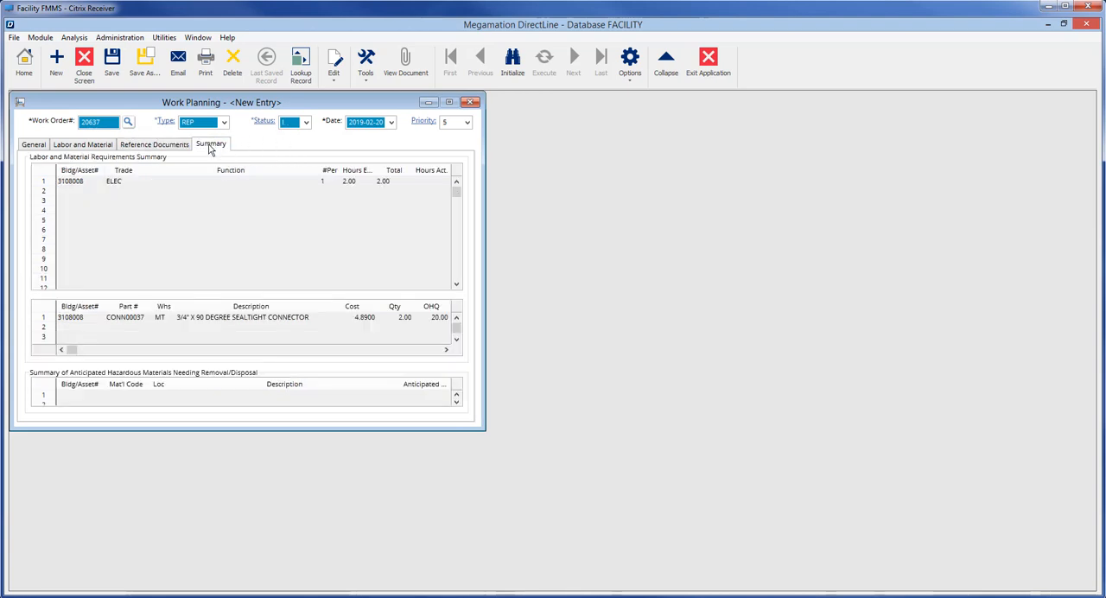